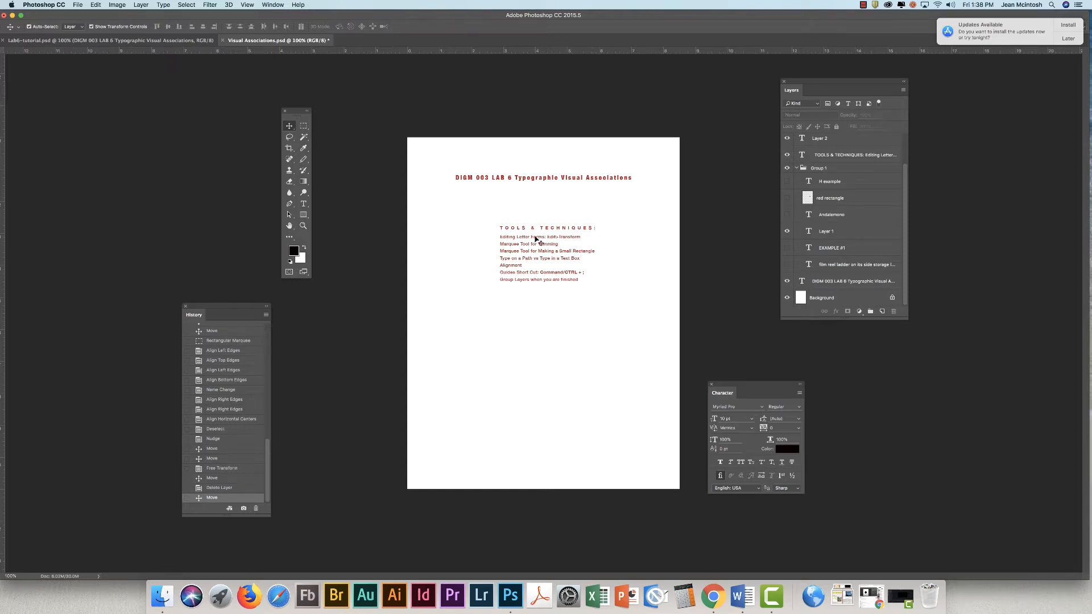
# Move the Tools & Techniques text block to the lower part of the page and add a new text layer reading "H" above it.
pyautogui.moveTo(535, 239); pyautogui.dragTo(481, 387)
pyautogui.press('t')
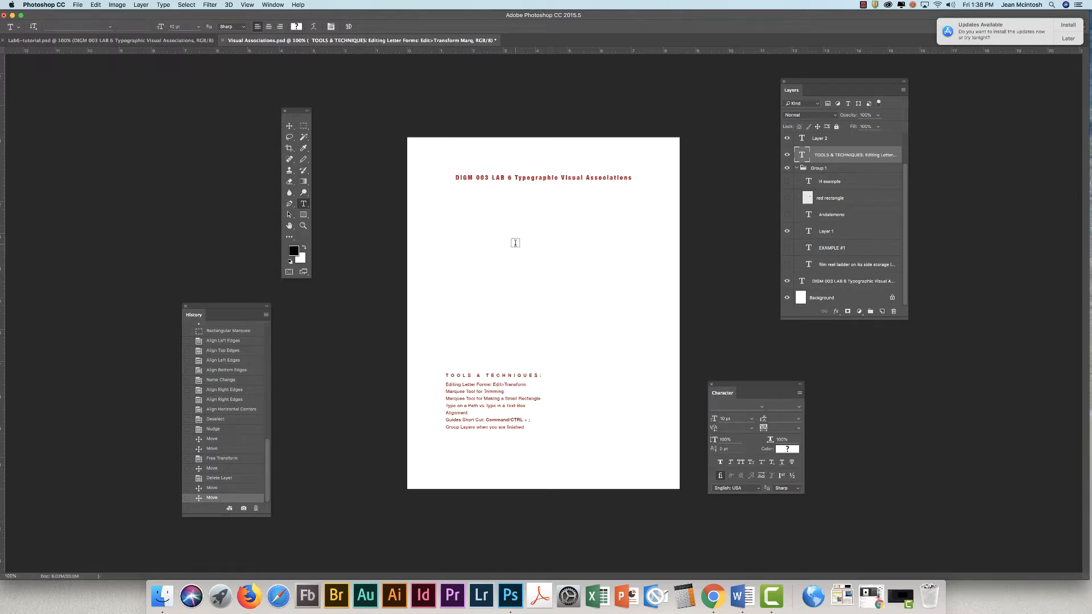
pyautogui.click(515, 243)
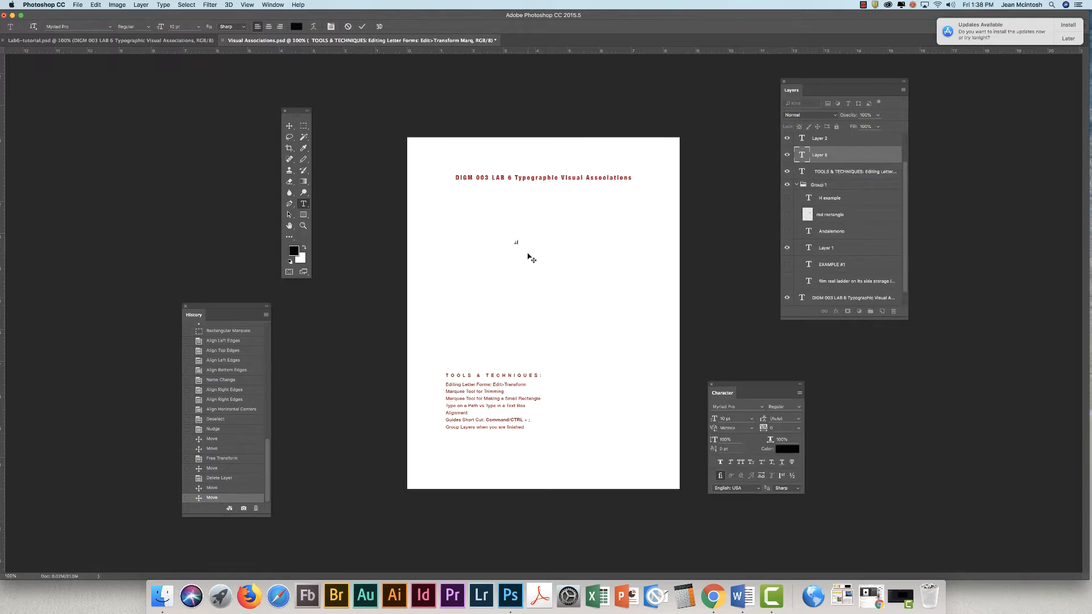
pyautogui.write('H')
pyautogui.click(289, 126)
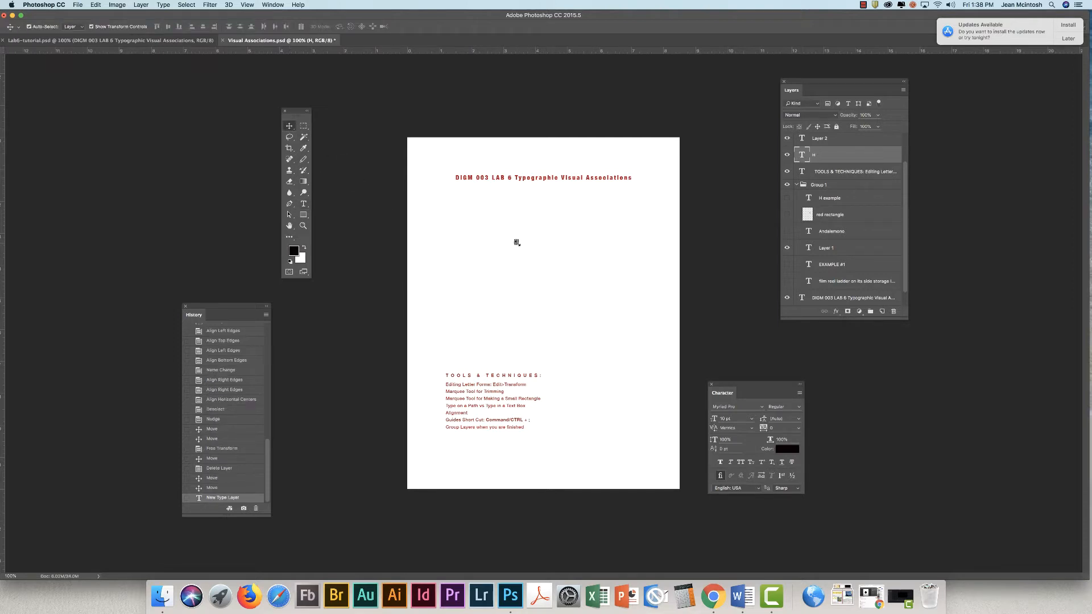
# Enlarge the letter H proportionally to about ten times its size with Free Transform and apply the transformation.
pyautogui.press('super+t')
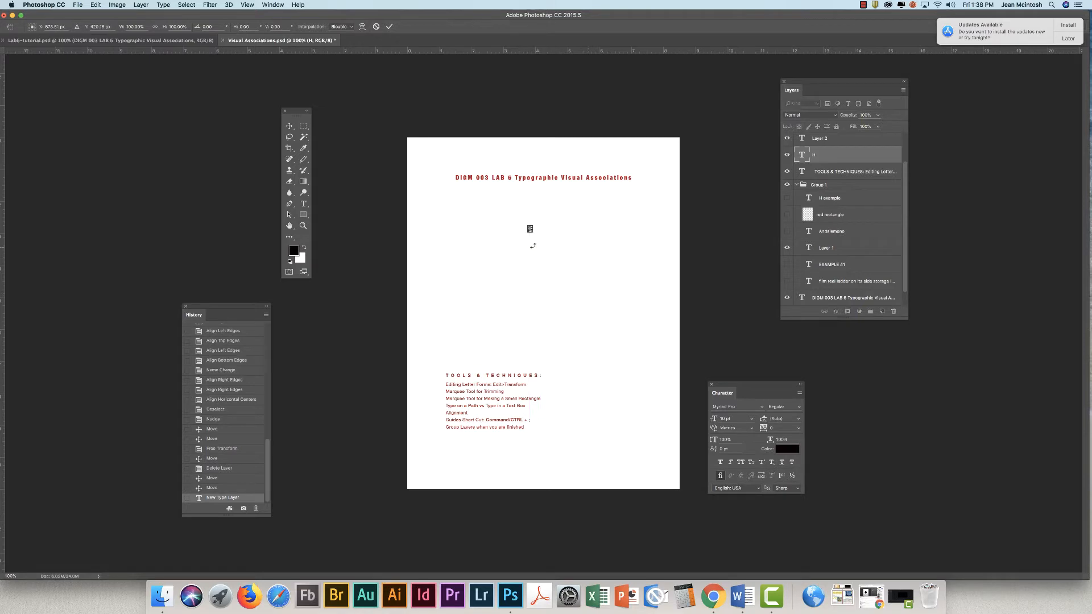
pyautogui.moveTo(533, 233); pyautogui.dragTo(572, 264)
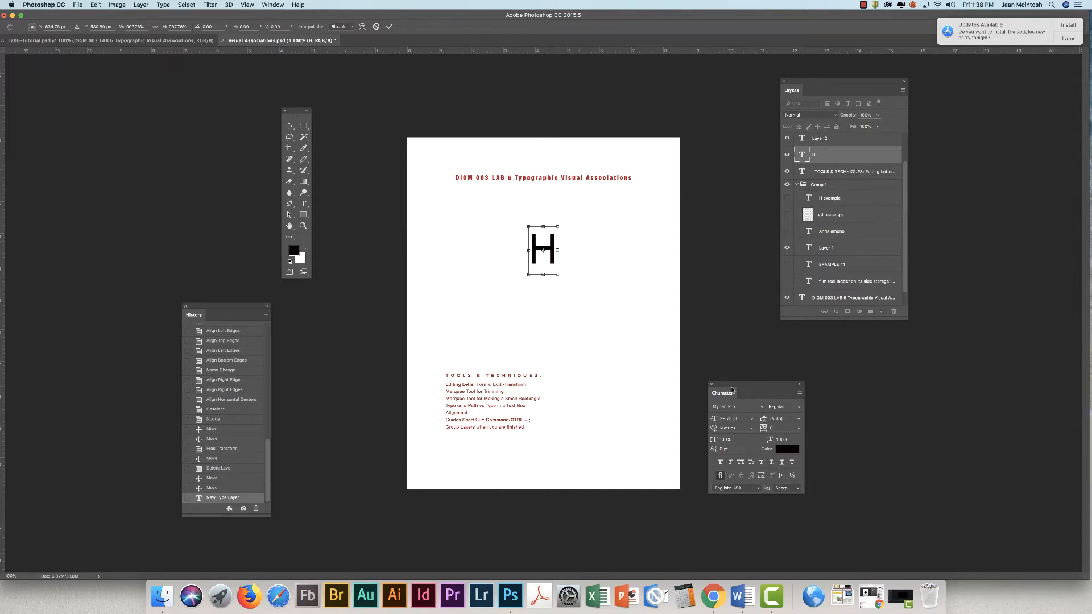
pyautogui.moveTo(730, 385); pyautogui.dragTo(710, 323)
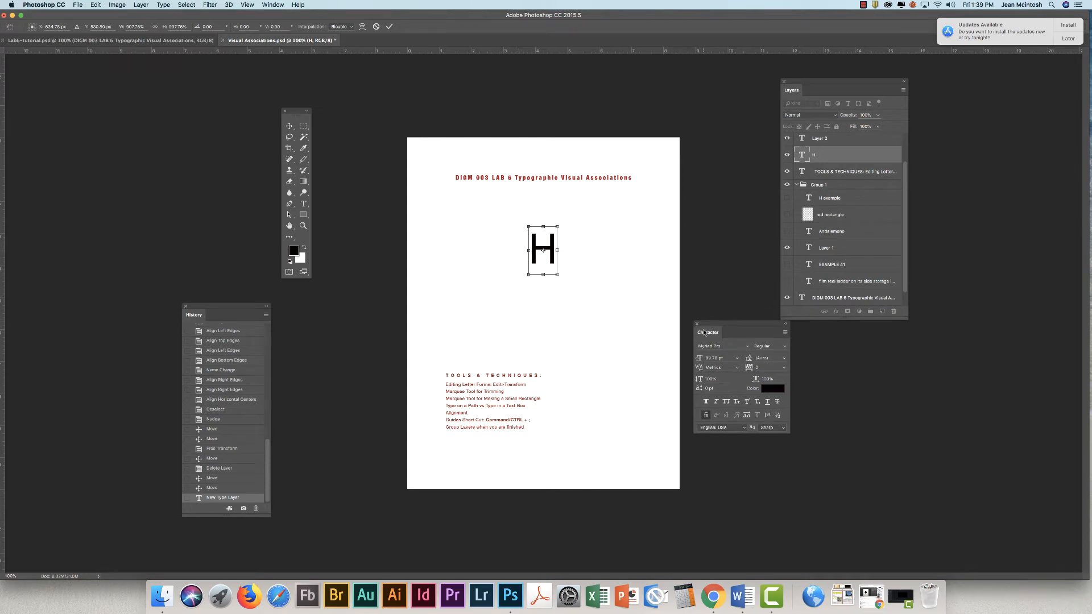
pyautogui.moveTo(710, 325); pyautogui.dragTo(696, 241)
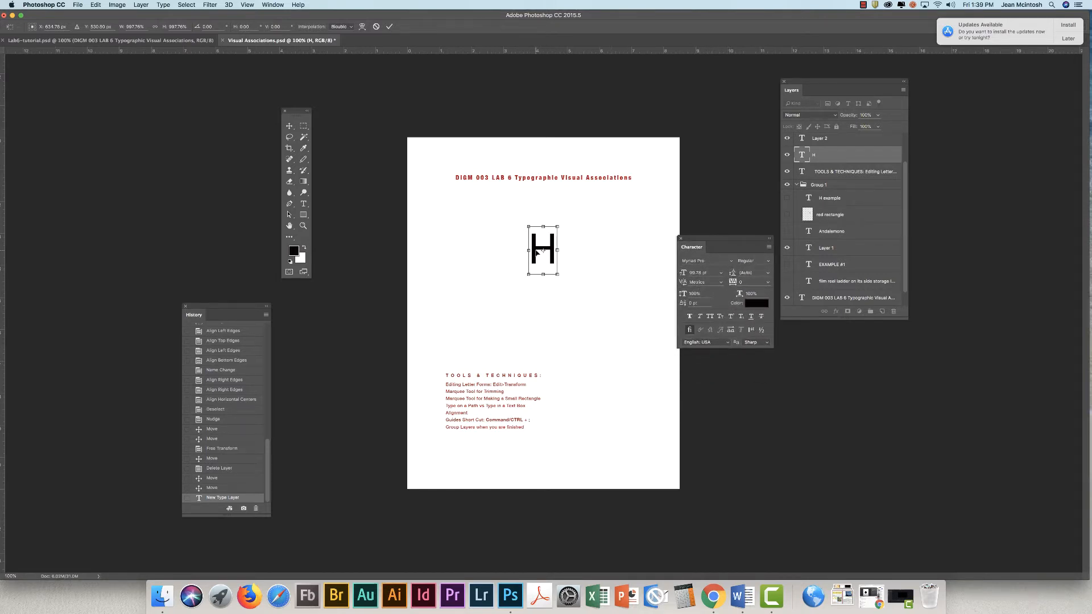
pyautogui.click(289, 126)
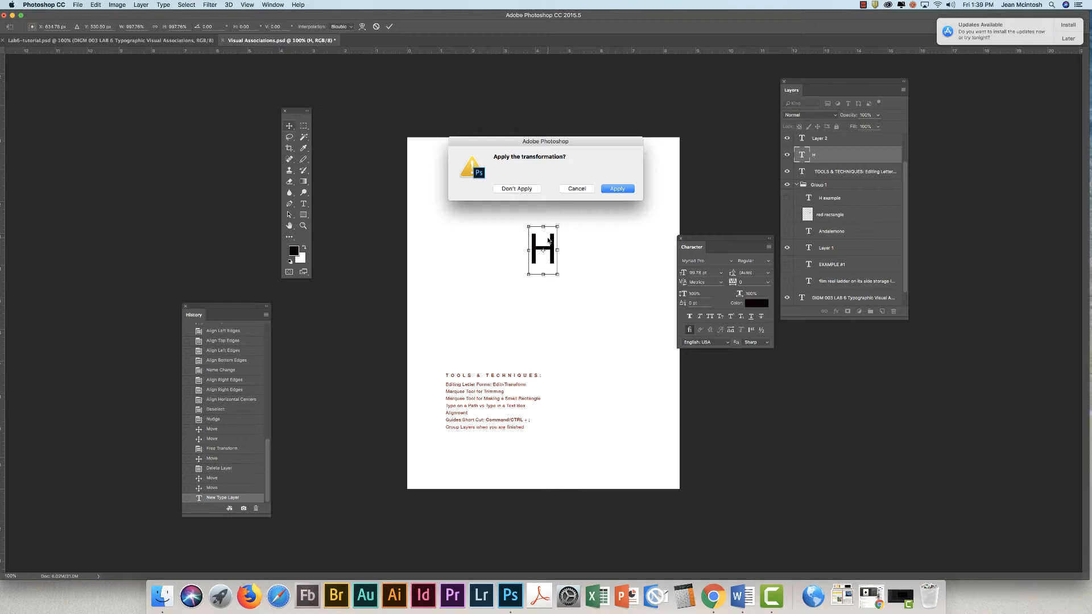
pyautogui.click(618, 189)
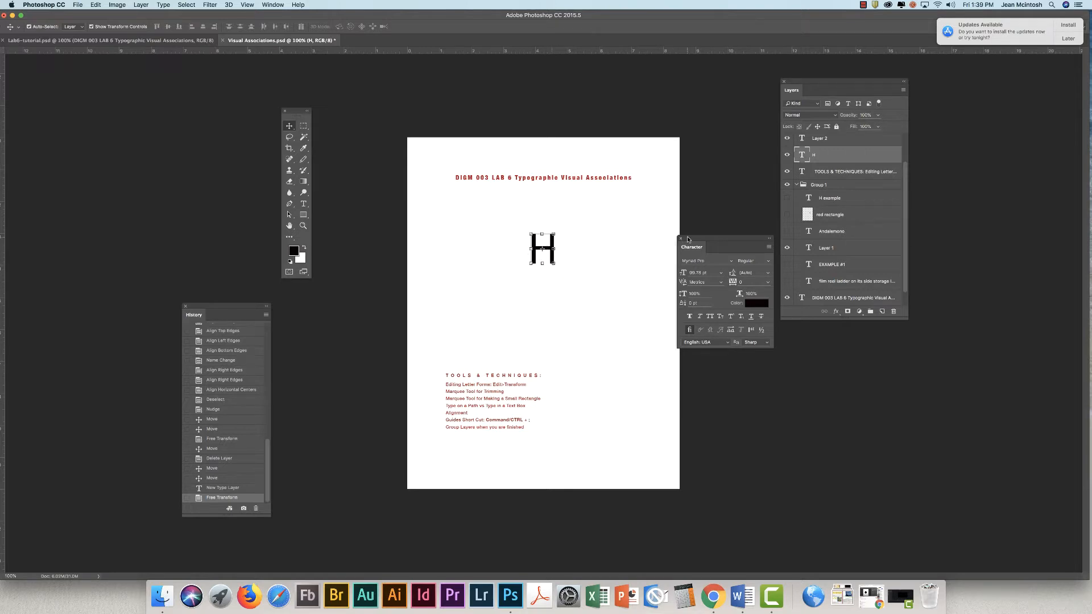
# Change the font of the enlarged H to Andale Mono and deselect it.
pyautogui.moveTo(687, 239); pyautogui.dragTo(659, 217)
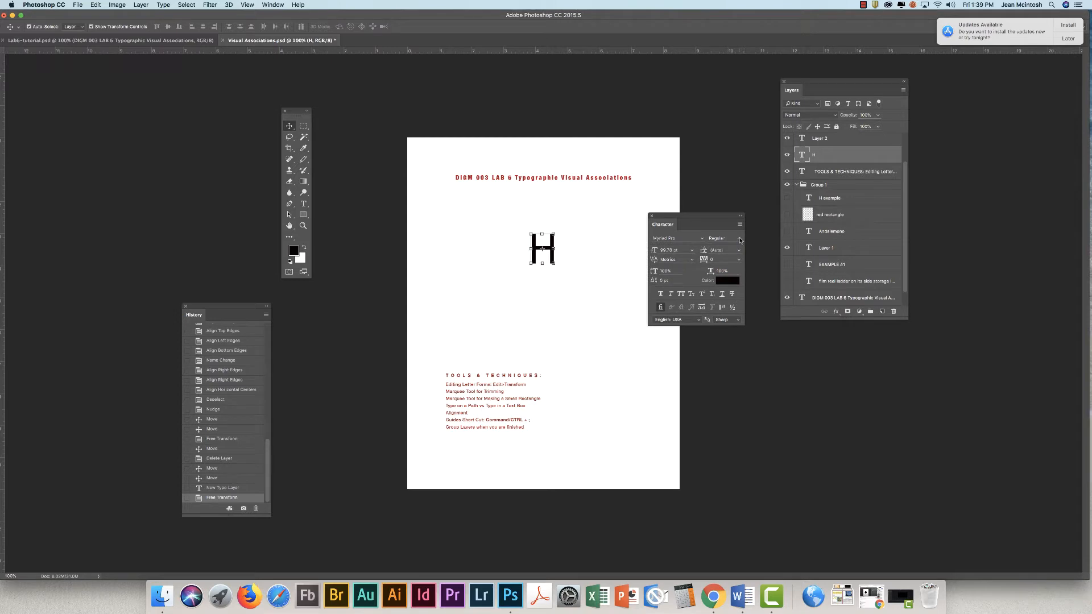
pyautogui.click(702, 239)
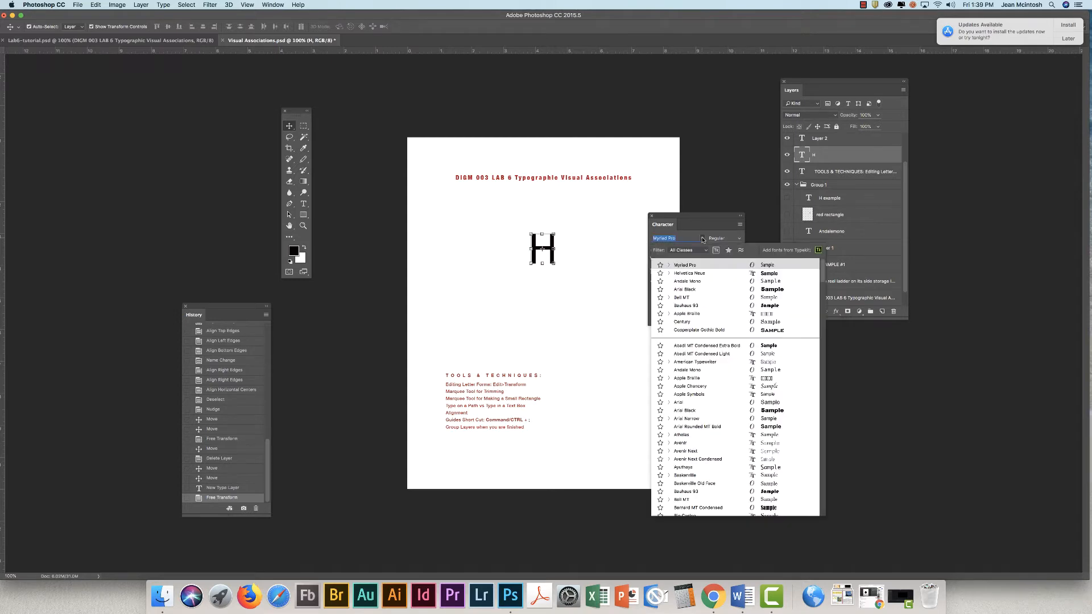
pyautogui.click(694, 281)
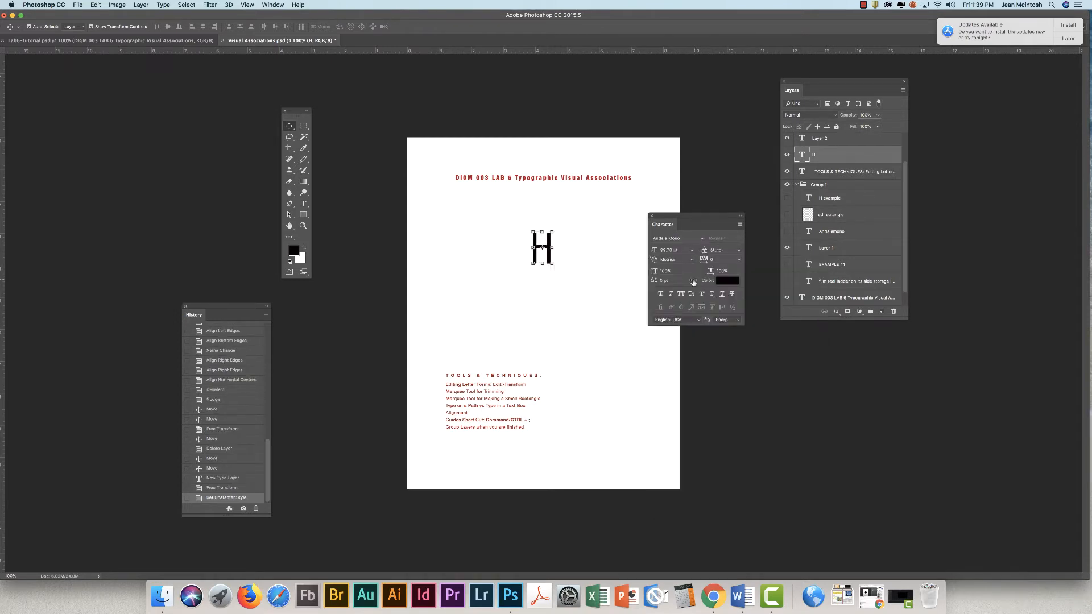
pyautogui.click(581, 237)
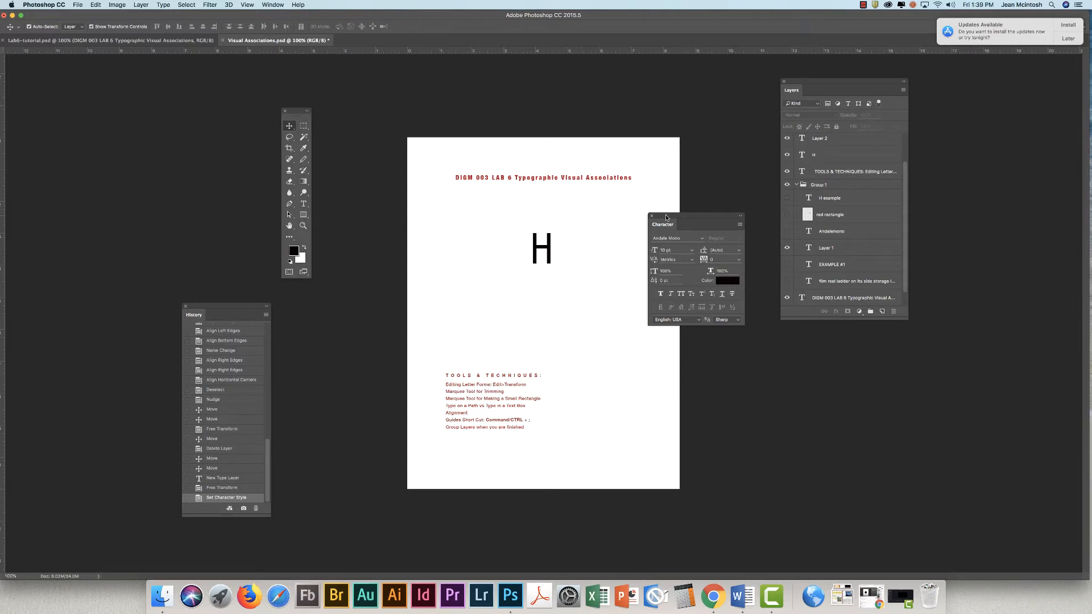
# Move the H up near the page's left edge and place a duplicate of it to its right, below the title.
pyautogui.moveTo(670, 215); pyautogui.dragTo(673, 197)
pyautogui.click(552, 256)
pyautogui.moveTo(553, 256); pyautogui.dragTo(543, 253)
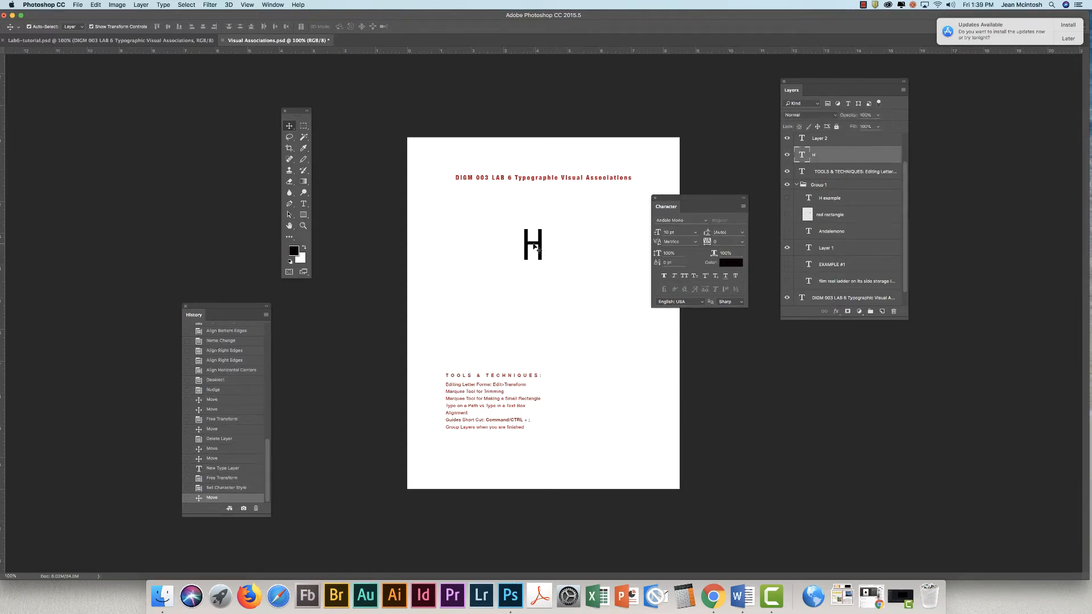
pyautogui.moveTo(535, 247); pyautogui.dragTo(531, 226)
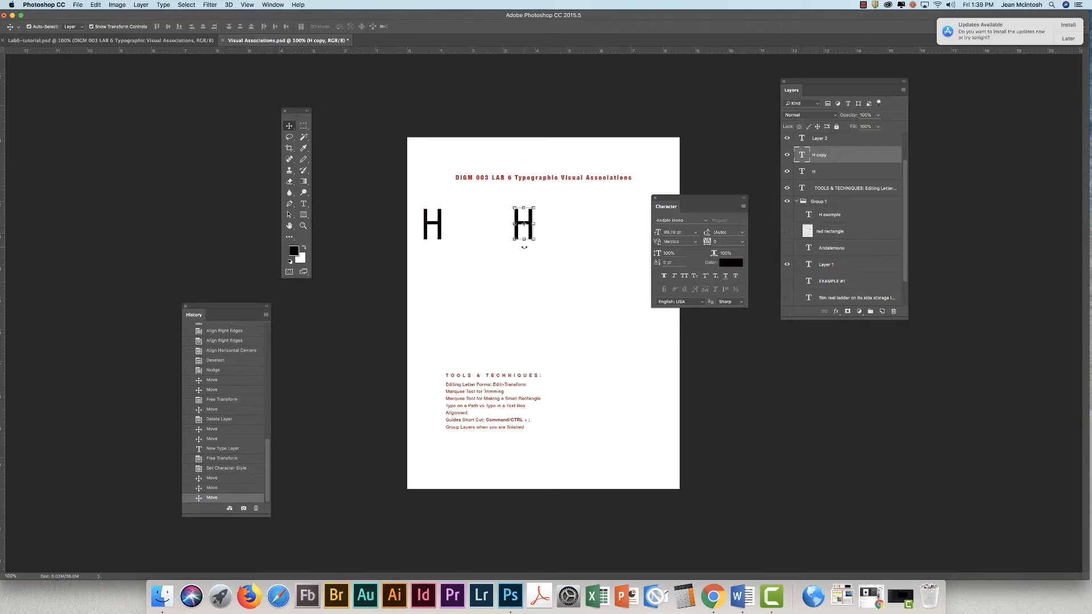
# Rasterize the type layer of the duplicated H, keeping the original H as editable text.
pyautogui.click(164, 6)
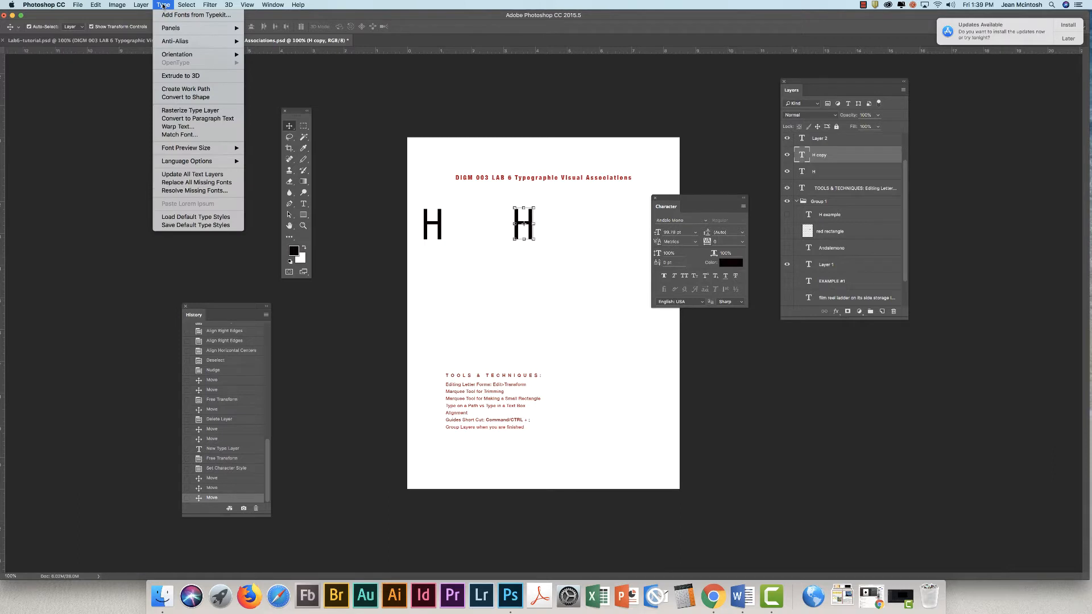
pyautogui.click(177, 112)
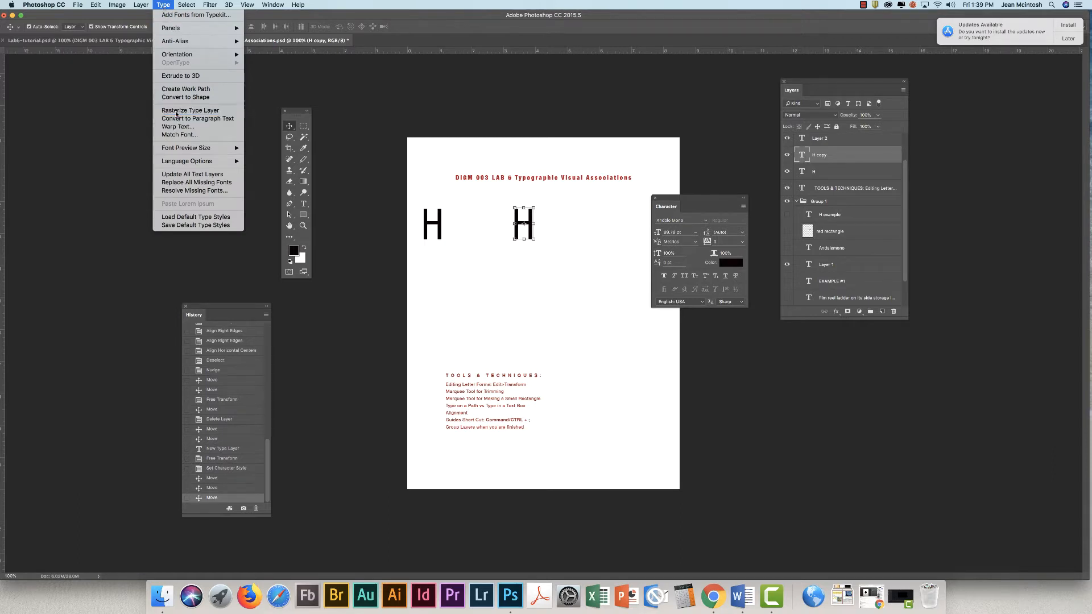
pyautogui.click(439, 228)
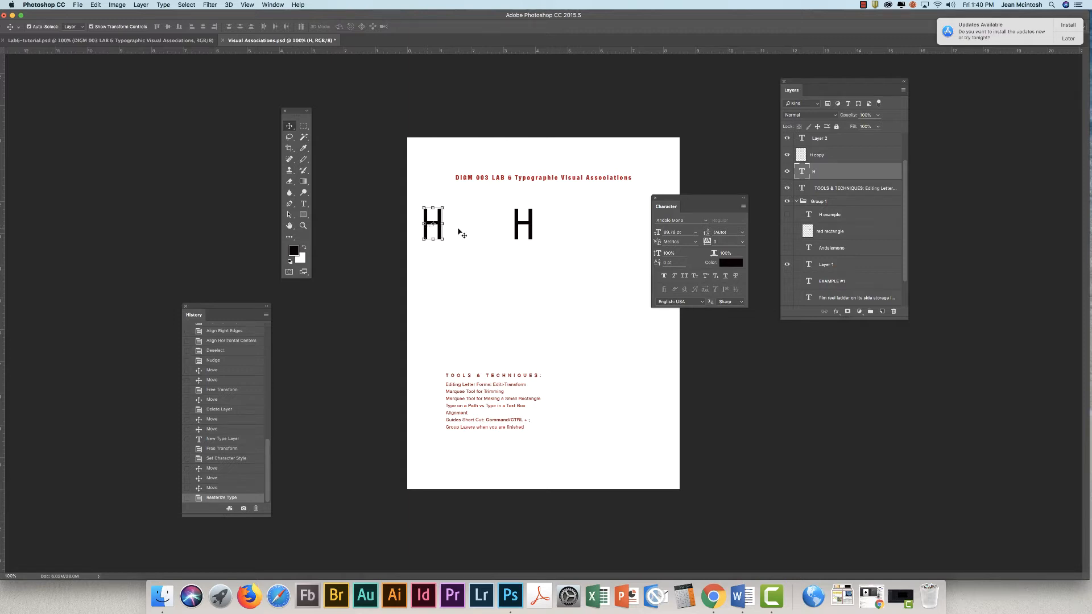
pyautogui.click(575, 224)
pyautogui.click(528, 226)
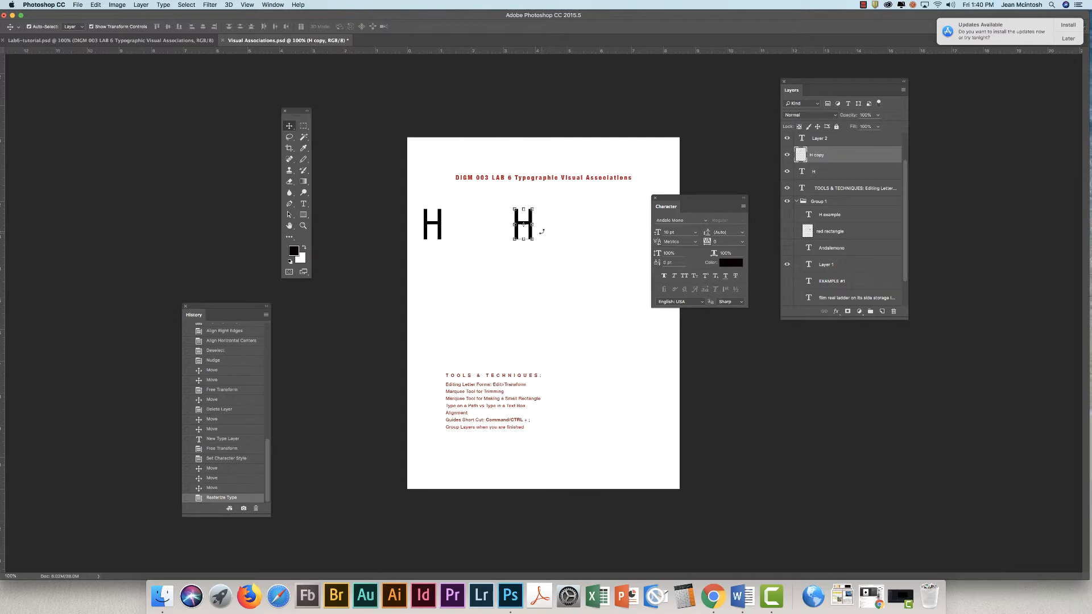
# Rotate the rasterized H copy 90° counterclockwise, scale it up to about 118%, and apply the transformation.
pyautogui.moveTo(674, 197); pyautogui.dragTo(706, 196)
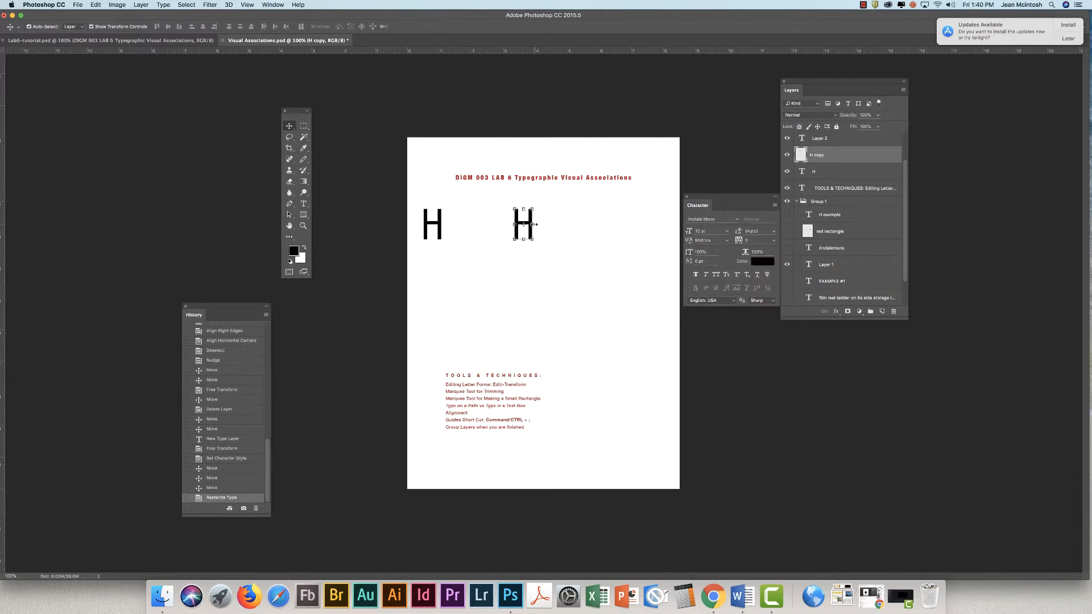
pyautogui.click(505, 237)
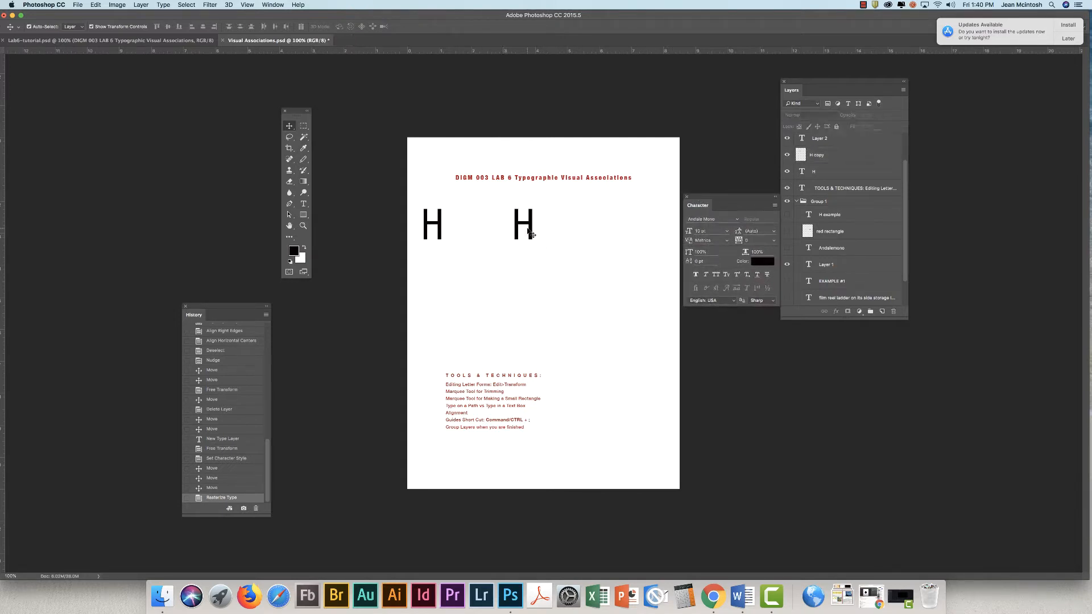
pyautogui.click(530, 229)
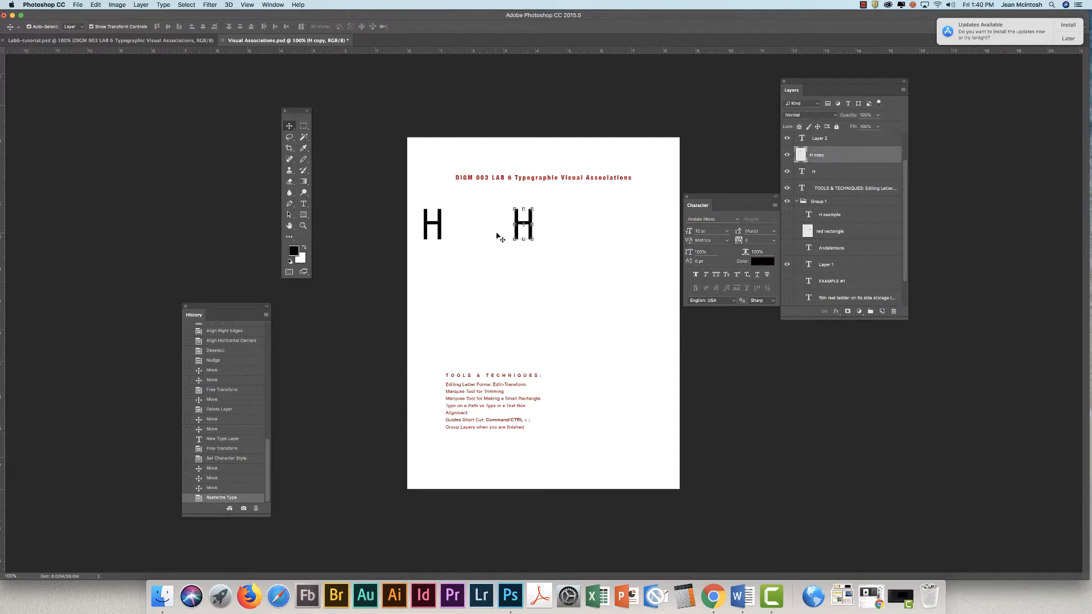
pyautogui.press('super+t')
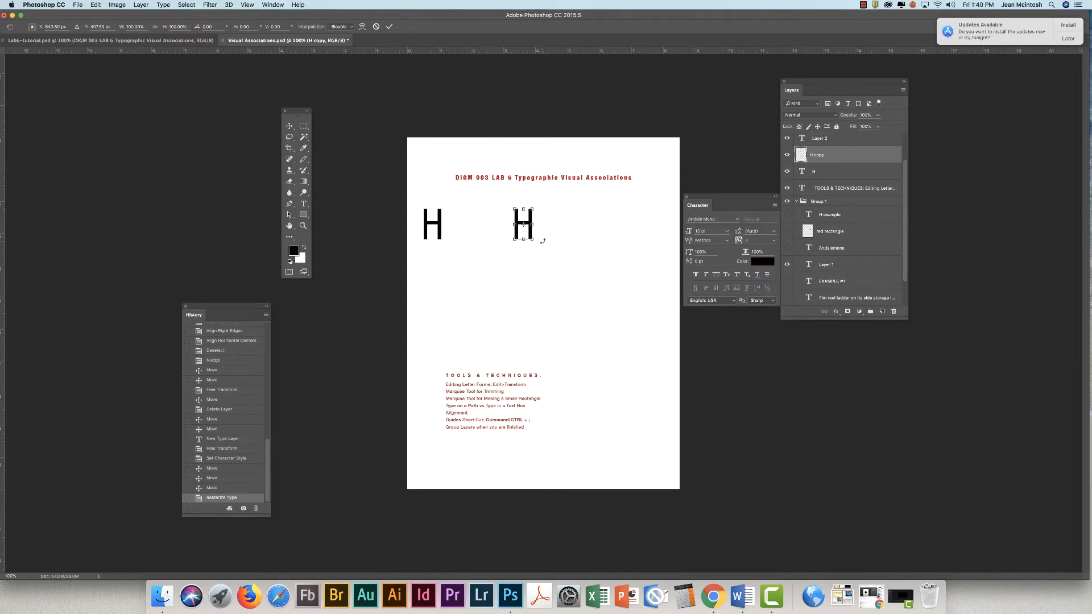
pyautogui.moveTo(542, 241); pyautogui.dragTo(542, 201)
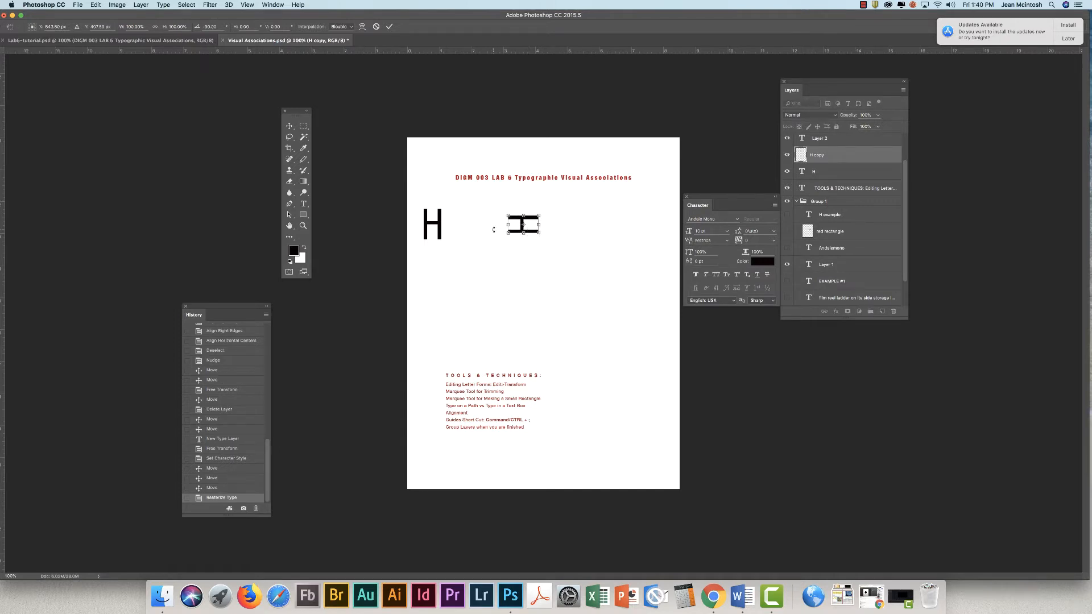
pyautogui.press('super+equal')
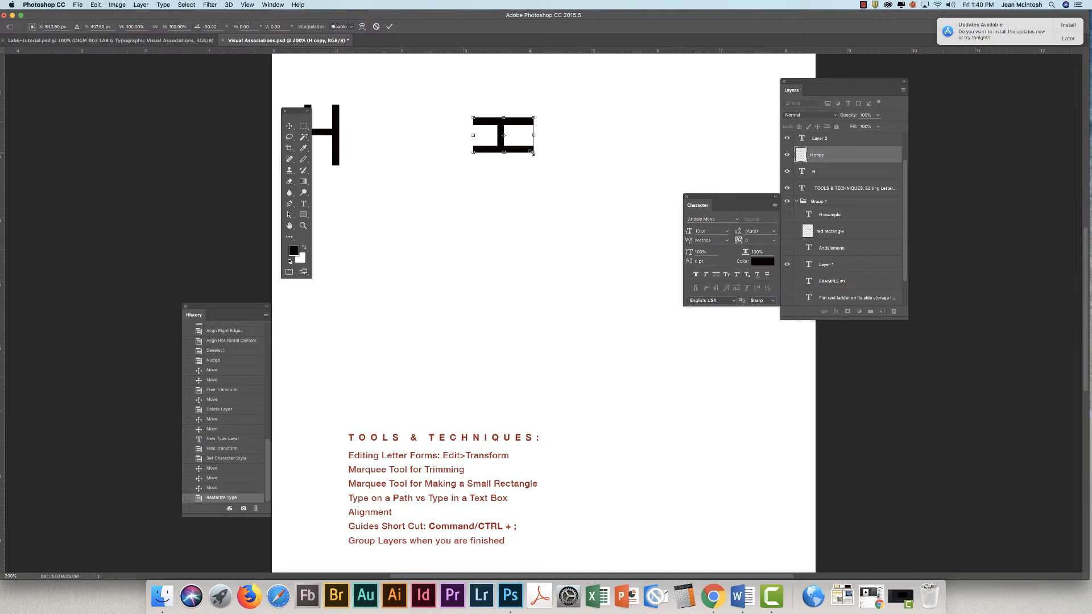
pyautogui.moveTo(532, 152); pyautogui.dragTo(545, 158)
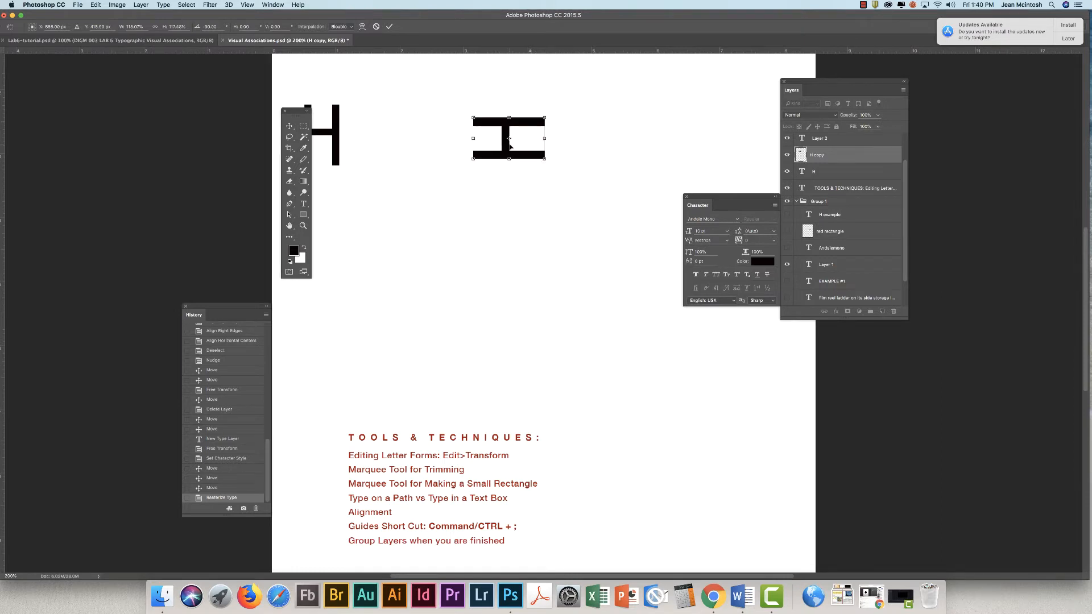
pyautogui.click(303, 126)
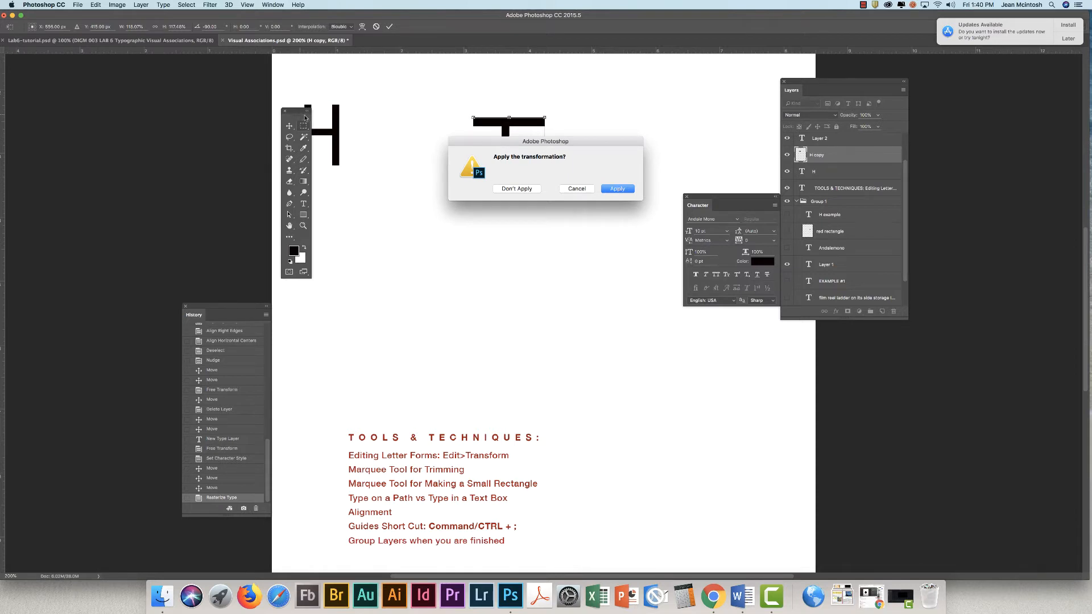
pyautogui.click(616, 189)
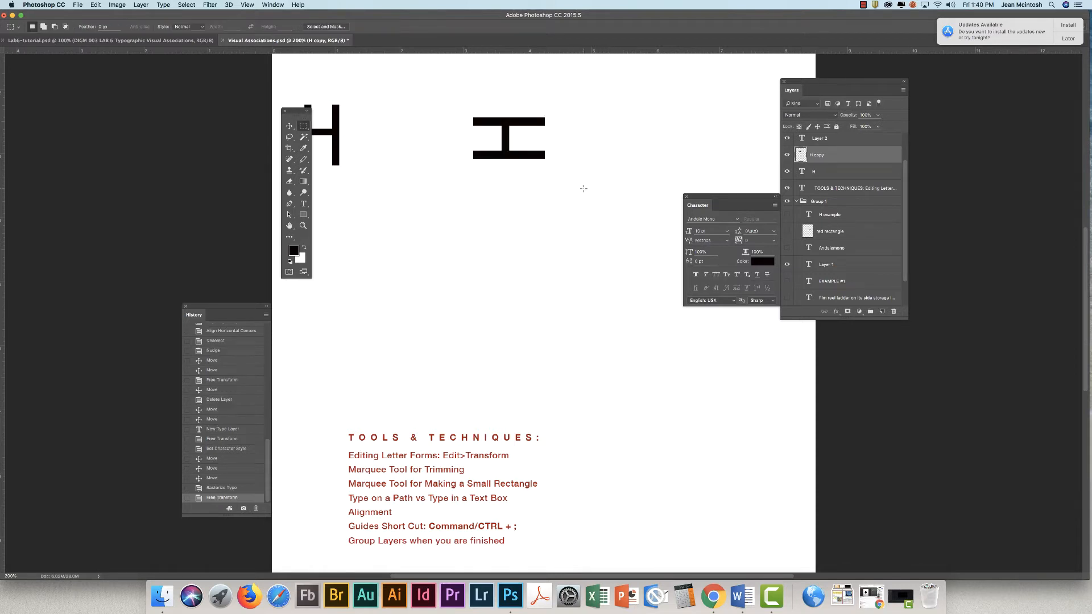
# Duplicate the rotated H twice along a horizontal line so the copies join into a ladder-like film strip.
pyautogui.click(290, 126)
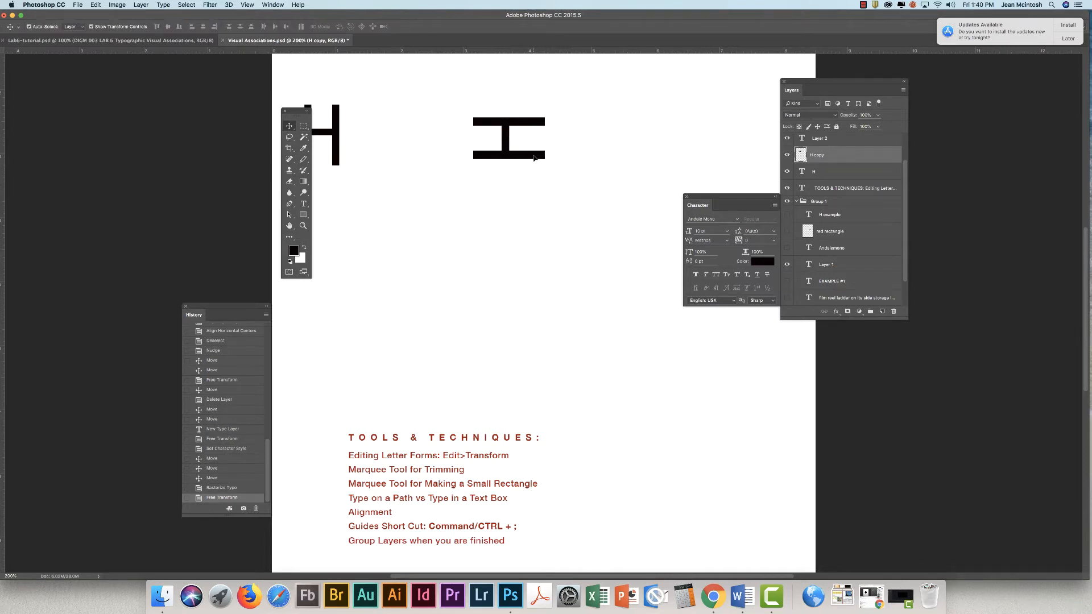
pyautogui.keyDown('alt'); pyautogui.moveTo(535, 158); pyautogui.dragTo(642, 155); pyautogui.keyUp('alt')
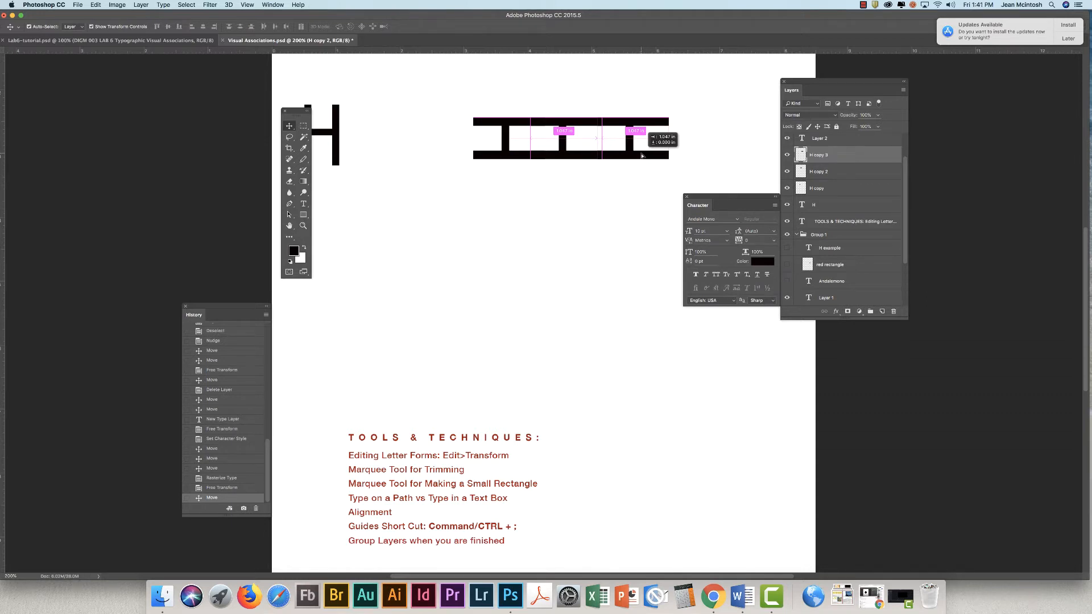
pyautogui.moveTo(642, 155); pyautogui.dragTo(642, 155)
pyautogui.click(572, 194)
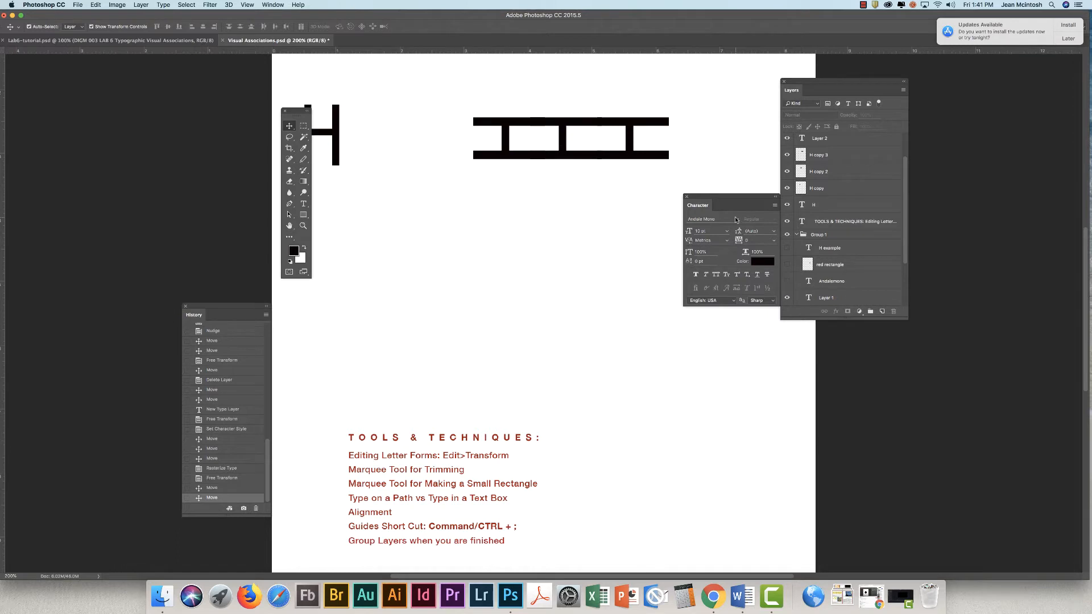
# Merge the layers H copy, H copy 2 and H copy 3 into one layer.
pyautogui.moveTo(789, 156)
pyautogui.mouseDown()
pyautogui.moveTo(789, 189)
pyautogui.moveTo(788, 155)
pyautogui.mouseUp()
pyautogui.click(847, 156)
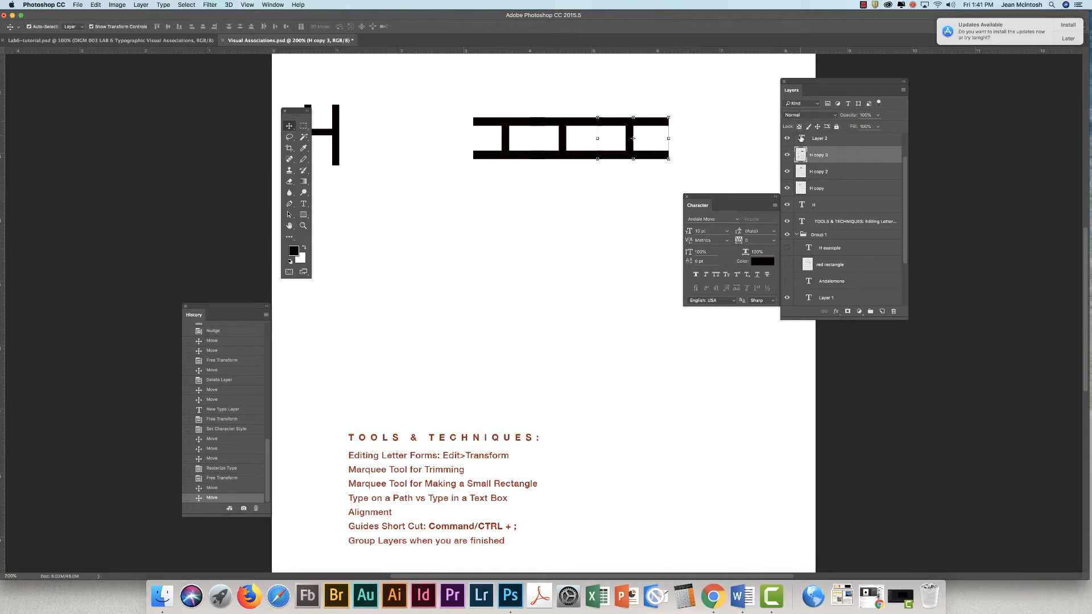
pyautogui.keyDown('shift'); pyautogui.click(823, 172); pyautogui.keyUp('shift')
pyautogui.keyDown('shift'); pyautogui.click(823, 189); pyautogui.keyUp('shift')
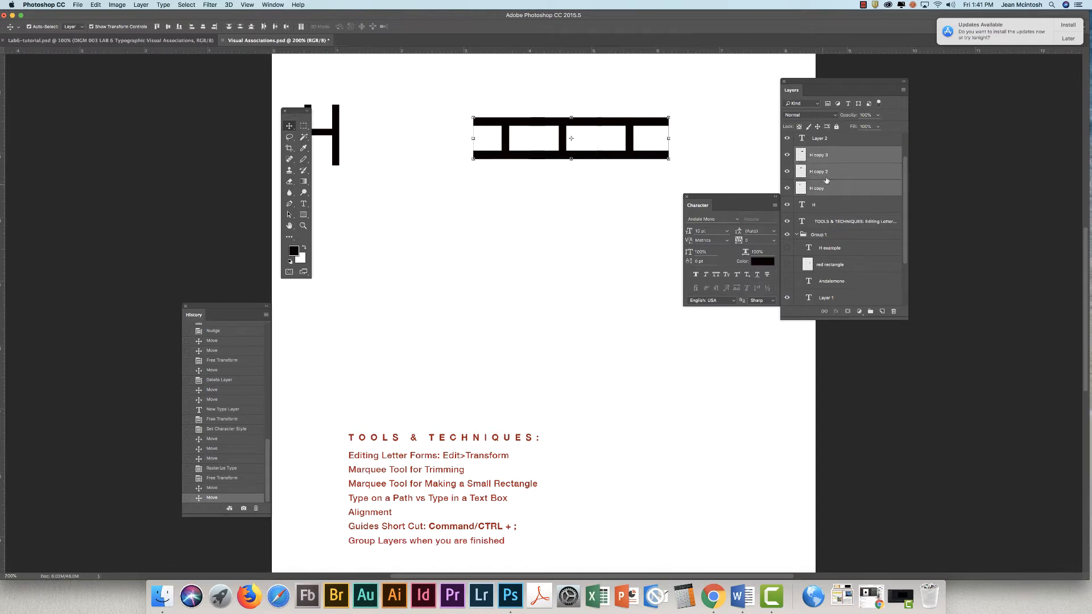
pyautogui.click(903, 91)
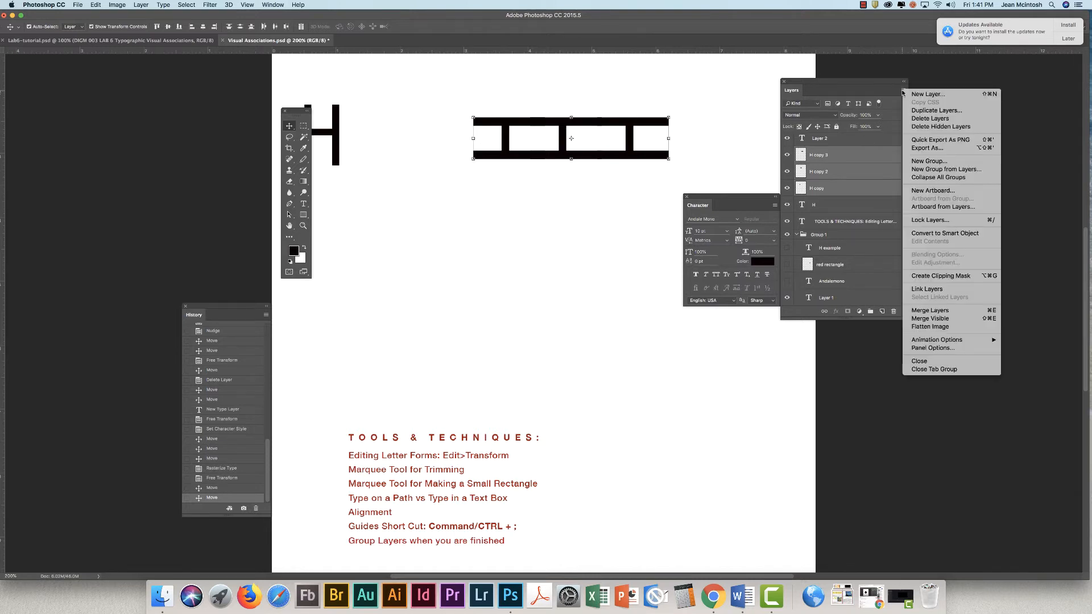
pyautogui.click(947, 312)
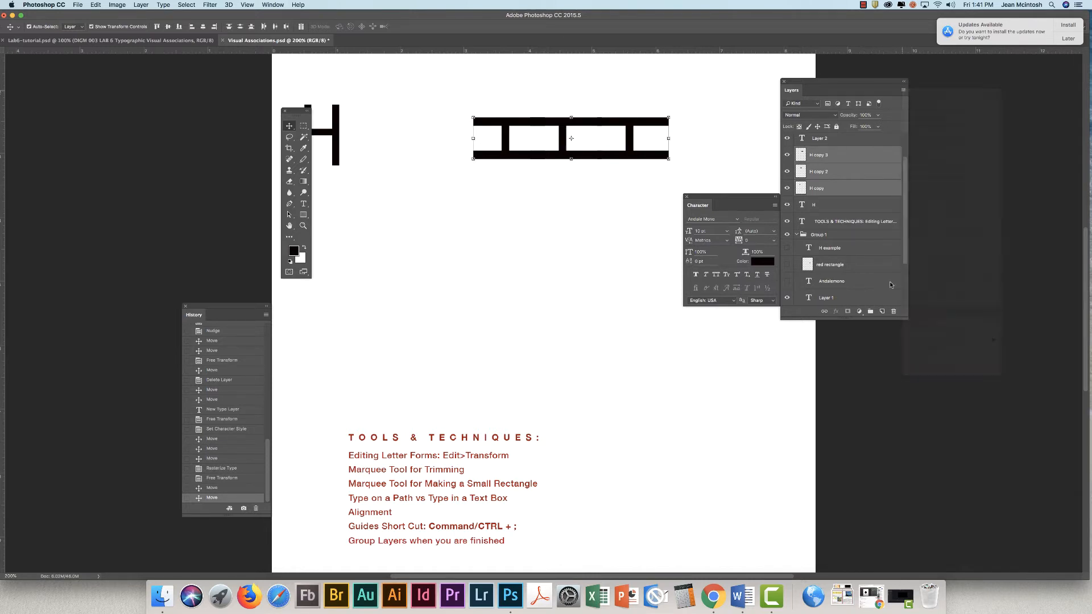
# Move the merged H strip down toward the page center and trim its overhanging rails at both ends with rectangular marquee selections.
pyautogui.moveTo(608, 160); pyautogui.dragTo(573, 186)
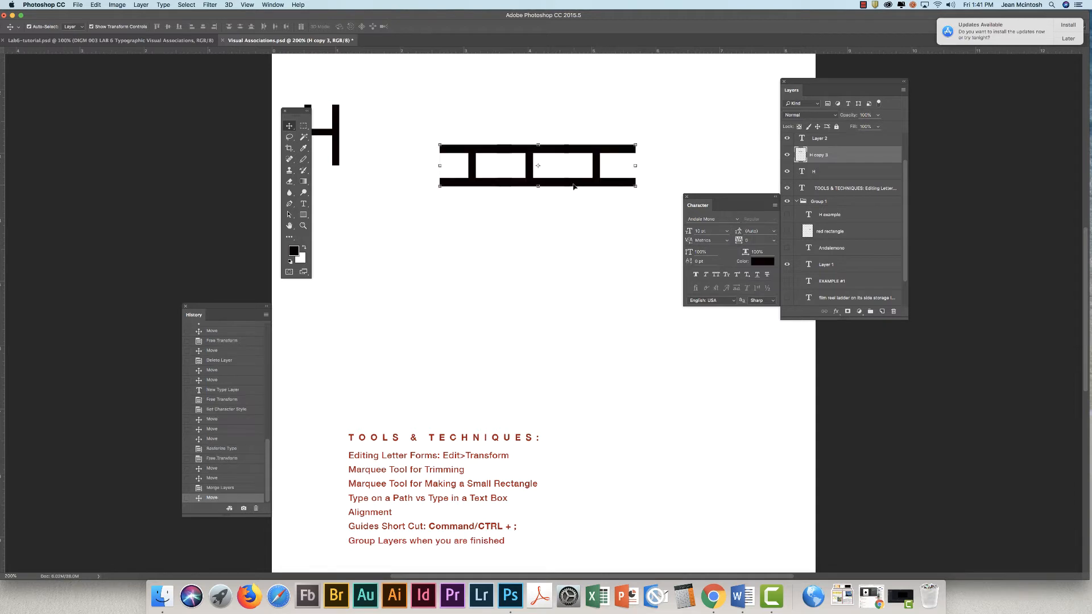
pyautogui.click(303, 126)
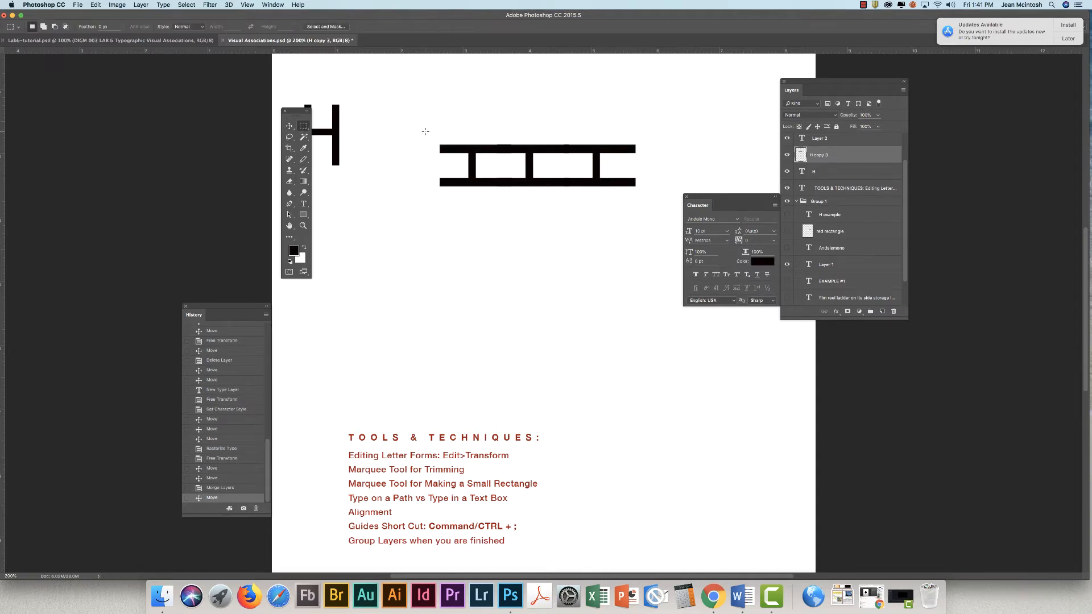
pyautogui.moveTo(432, 133); pyautogui.dragTo(455, 197)
pyautogui.press('Delete')
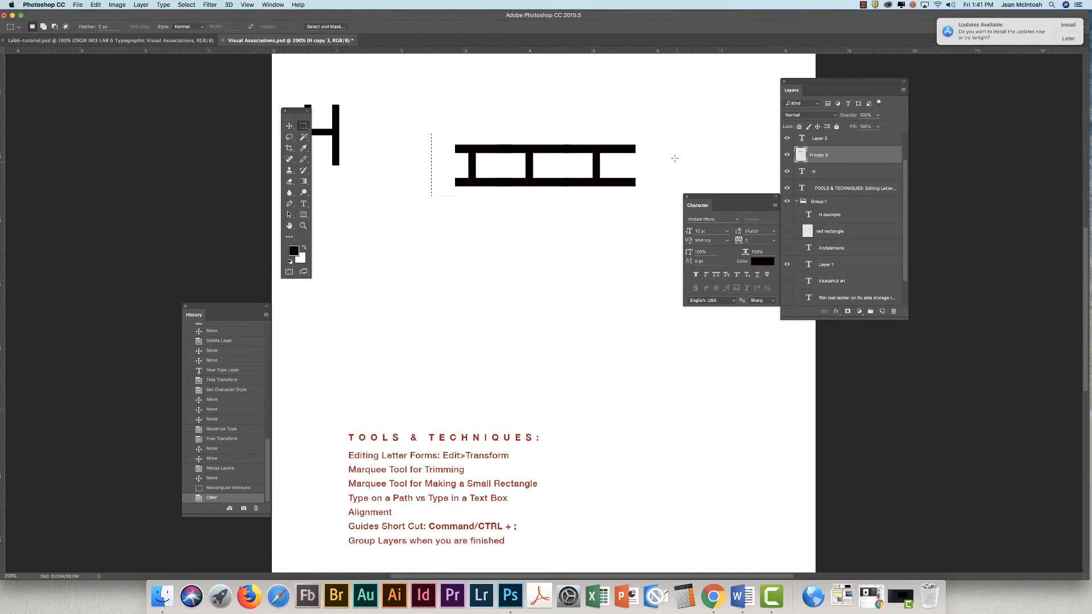
pyautogui.moveTo(653, 135); pyautogui.dragTo(611, 199)
pyautogui.press('Delete')
pyautogui.press('super+d')
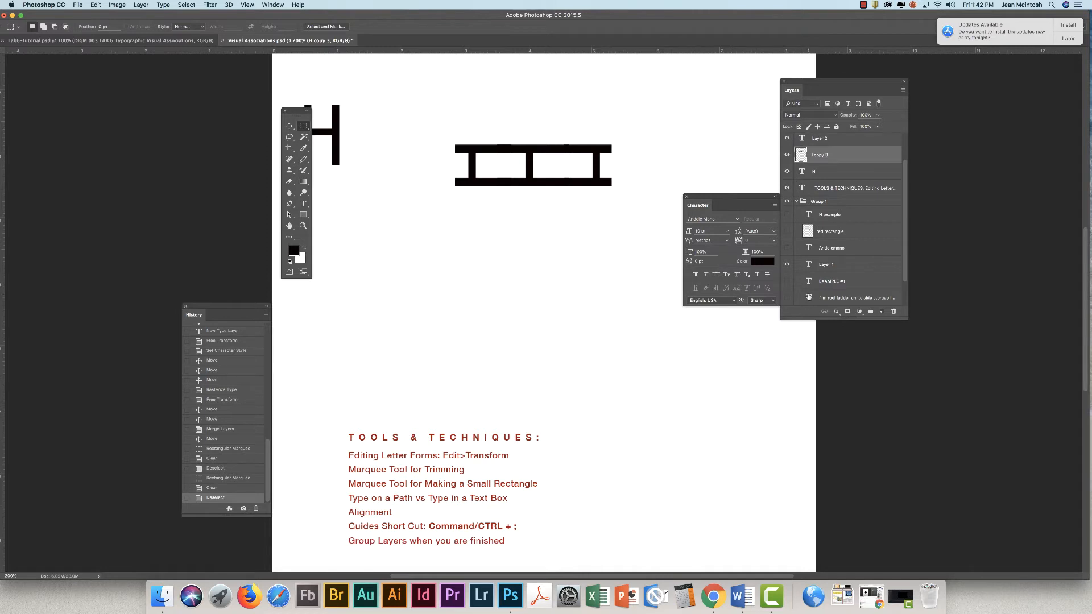
# Show the hidden film reel description, H example, red rectangle, Andalemono and EXAMPLE #1 layers, keeping the Character panel clear of the artwork.
pyautogui.click(788, 297)
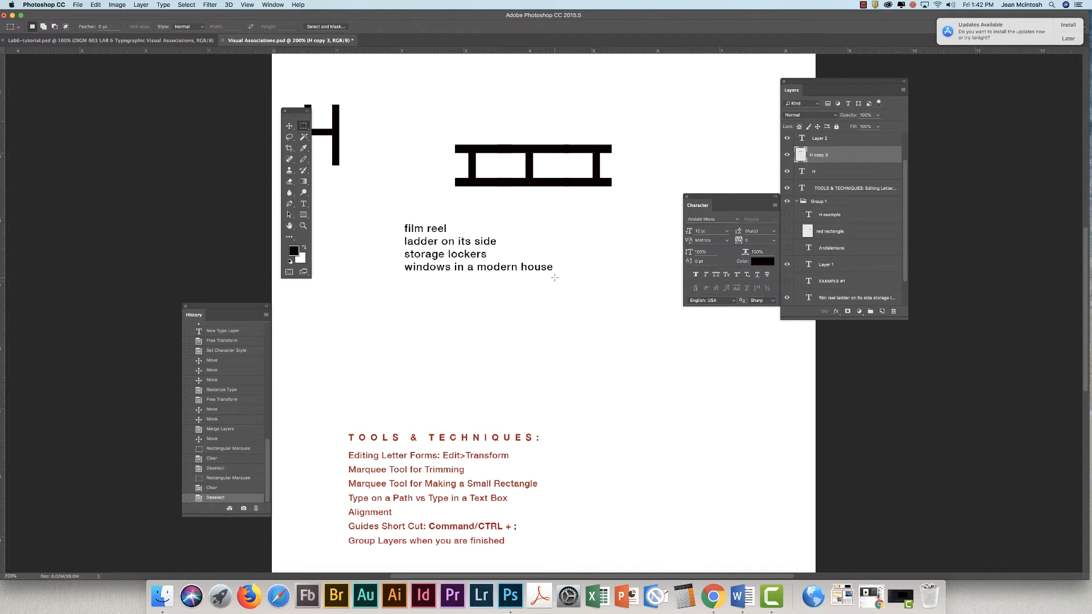
pyautogui.click(289, 126)
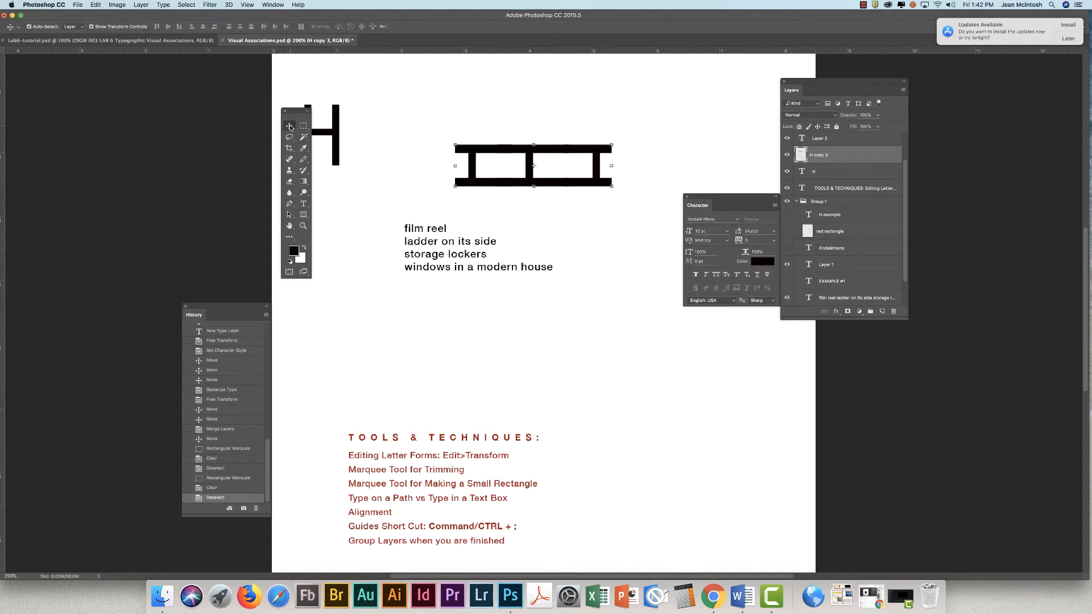
pyautogui.click(304, 204)
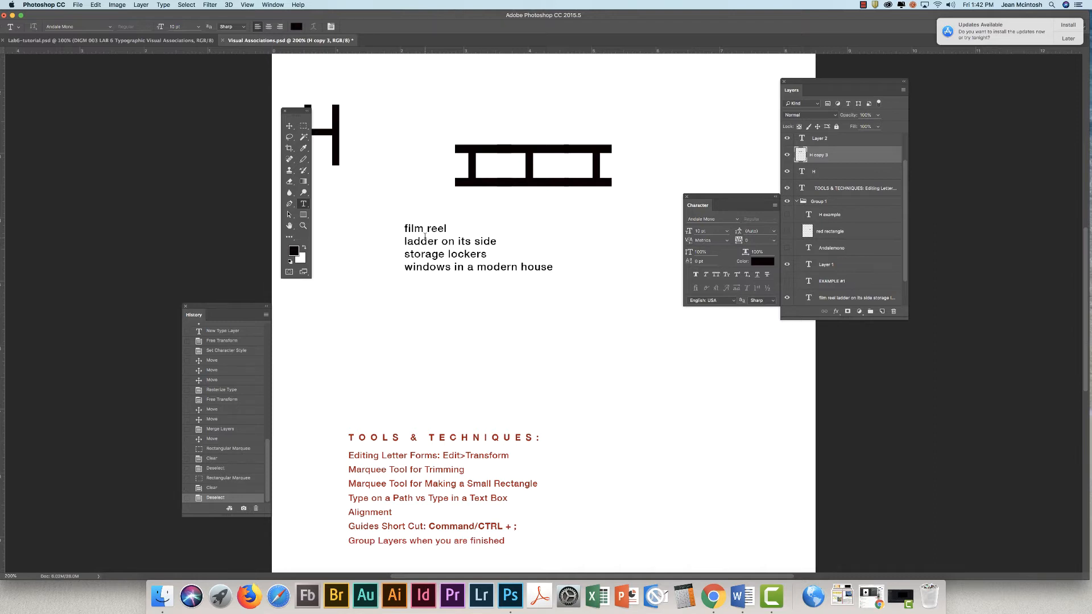
pyautogui.click(289, 125)
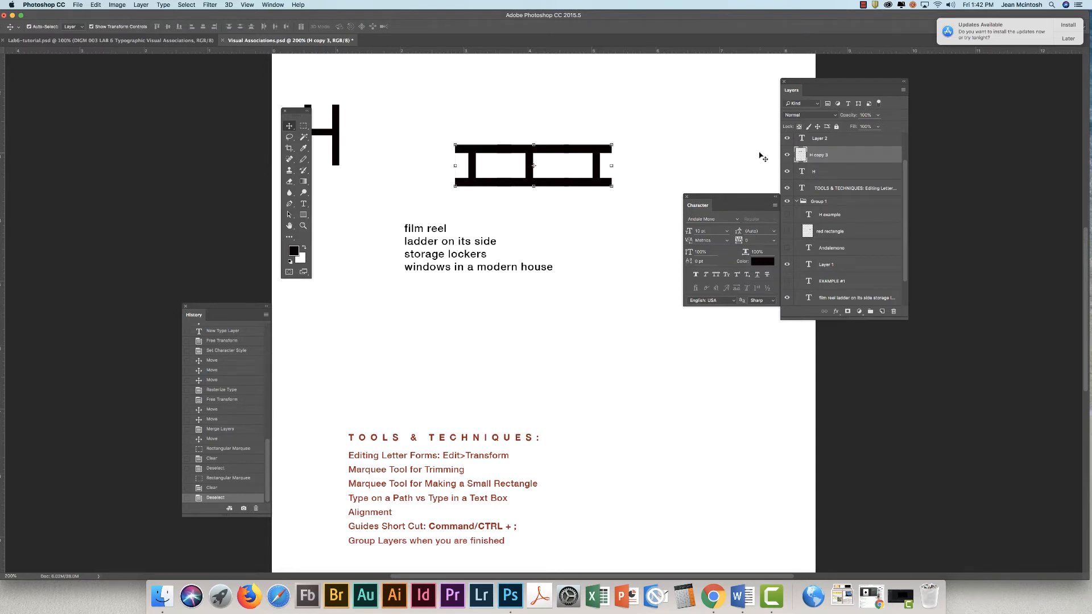
pyautogui.moveTo(706, 197); pyautogui.dragTo(706, 294)
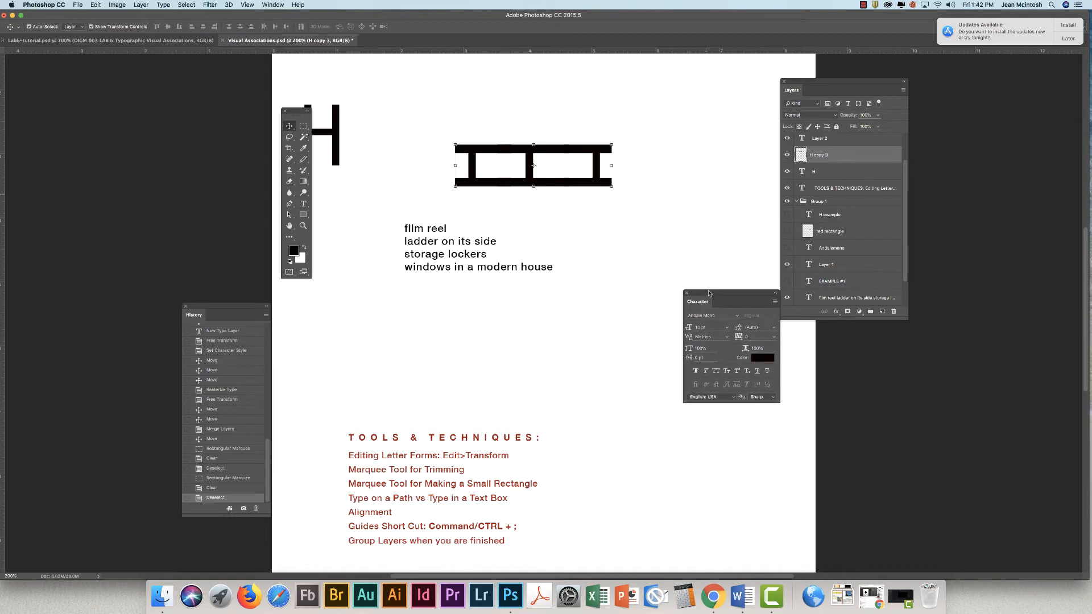
pyautogui.click(788, 215)
pyautogui.click(787, 231)
pyautogui.click(787, 248)
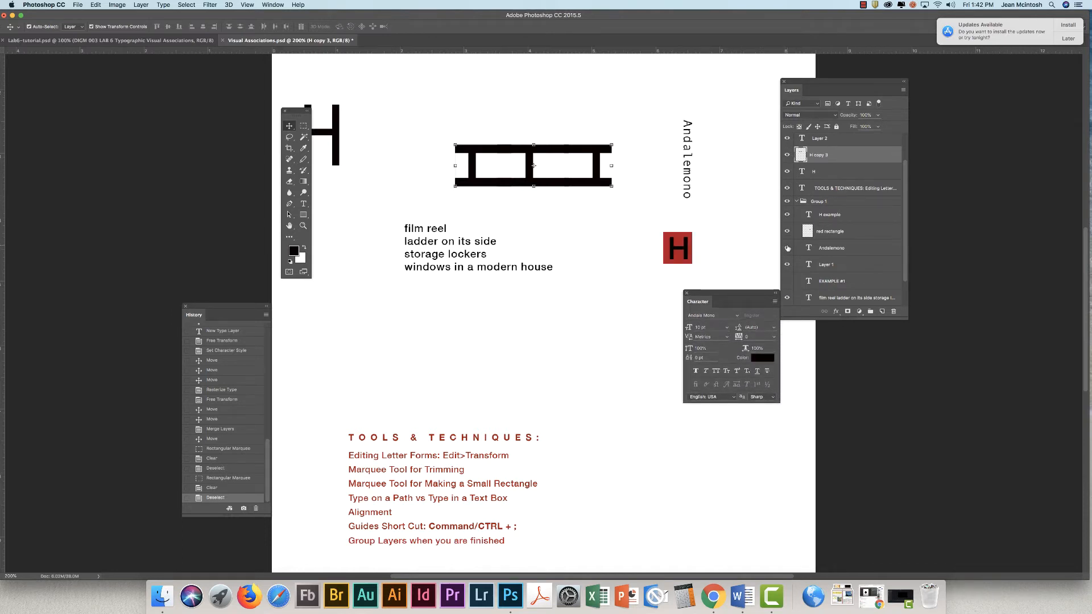
pyautogui.click(787, 281)
# Move the original H text clear of the tools and hide its layer.
pyautogui.click(788, 172)
pyautogui.click(788, 171)
pyautogui.click(832, 174)
pyautogui.doubleClick(831, 174)
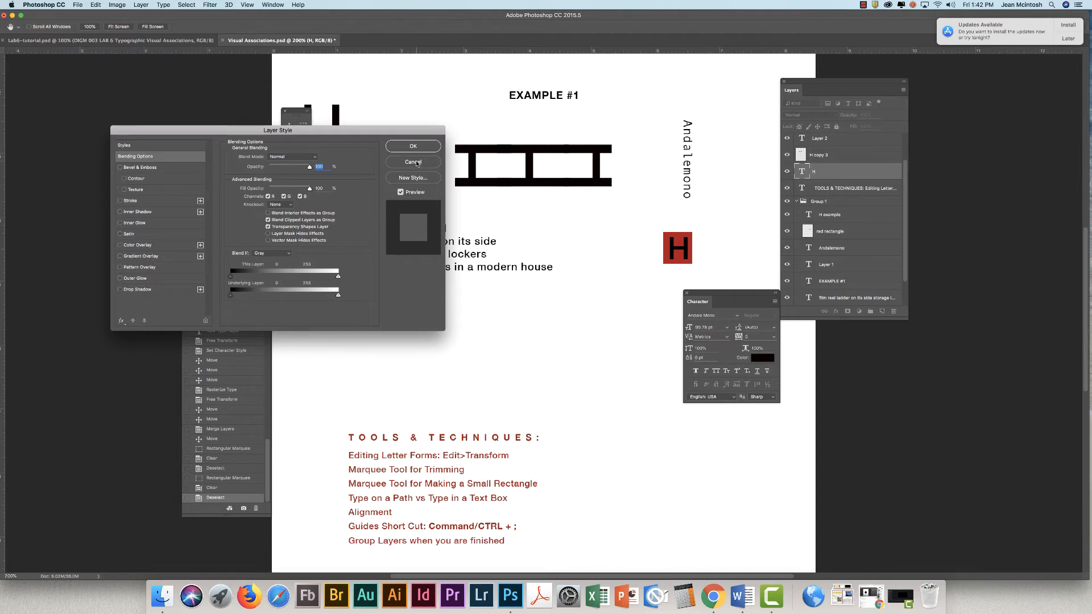
pyautogui.click(412, 147)
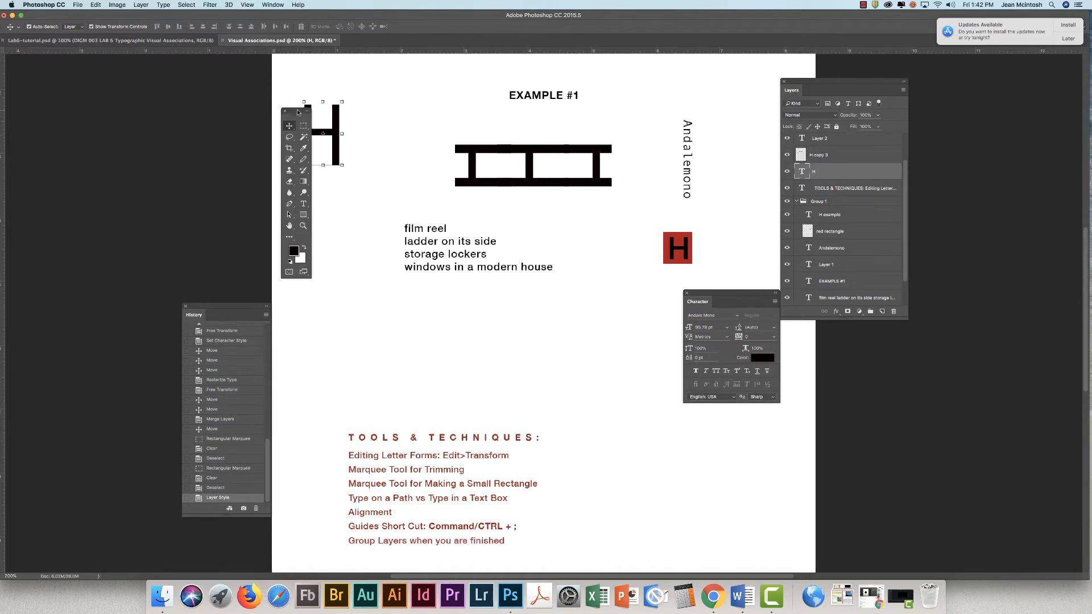
pyautogui.press('m')
pyautogui.press('v')
pyautogui.moveTo(340, 129); pyautogui.dragTo(355, 134)
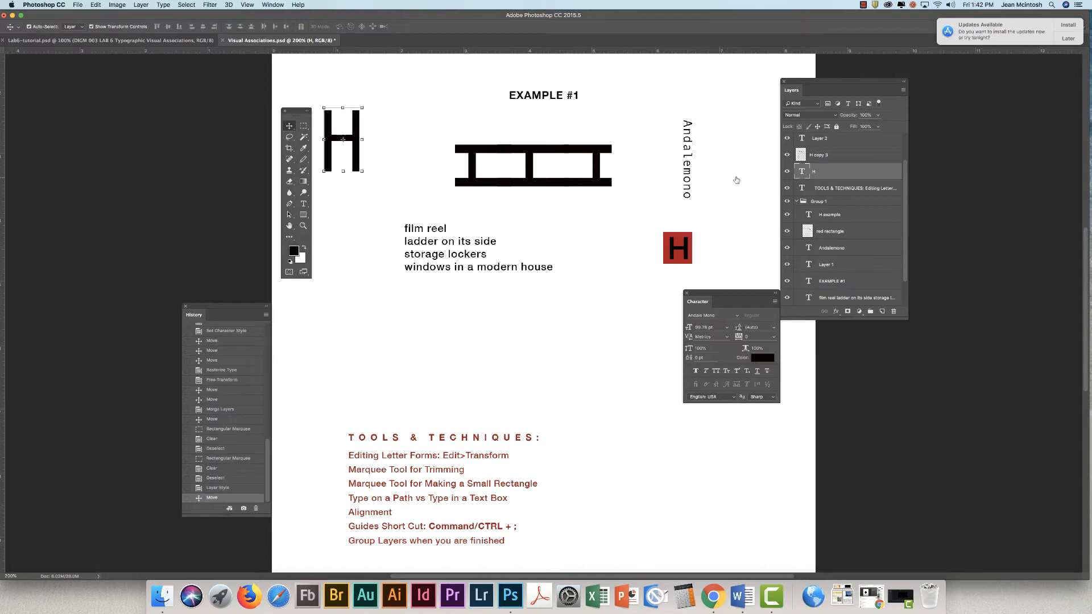
pyautogui.click(787, 171)
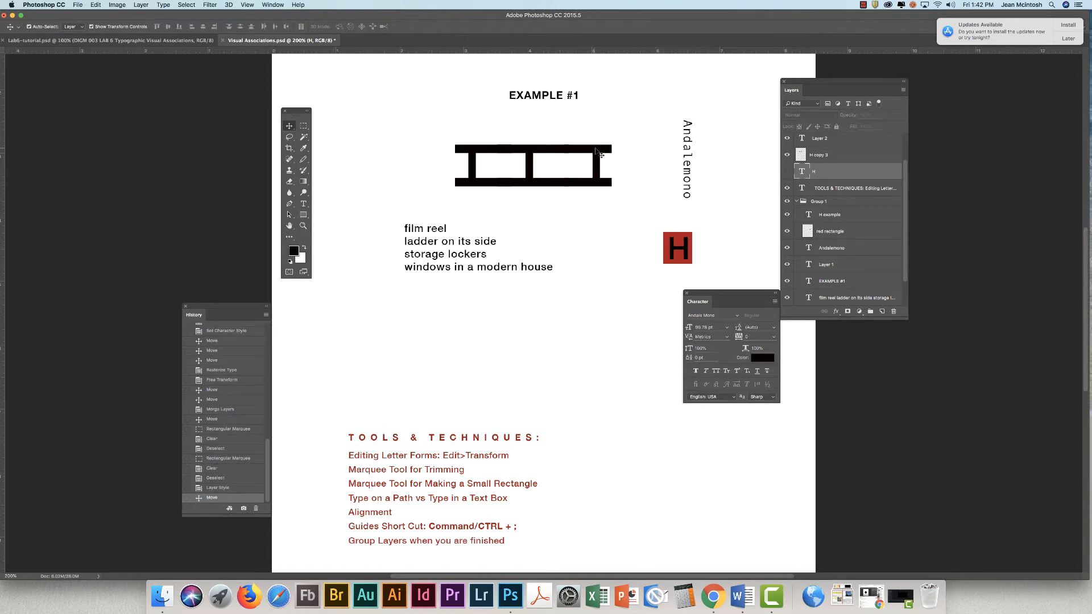
# Move the Character, Layers and Tools panels farther away from the example artwork.
pyautogui.moveTo(715, 304); pyautogui.dragTo(733, 383)
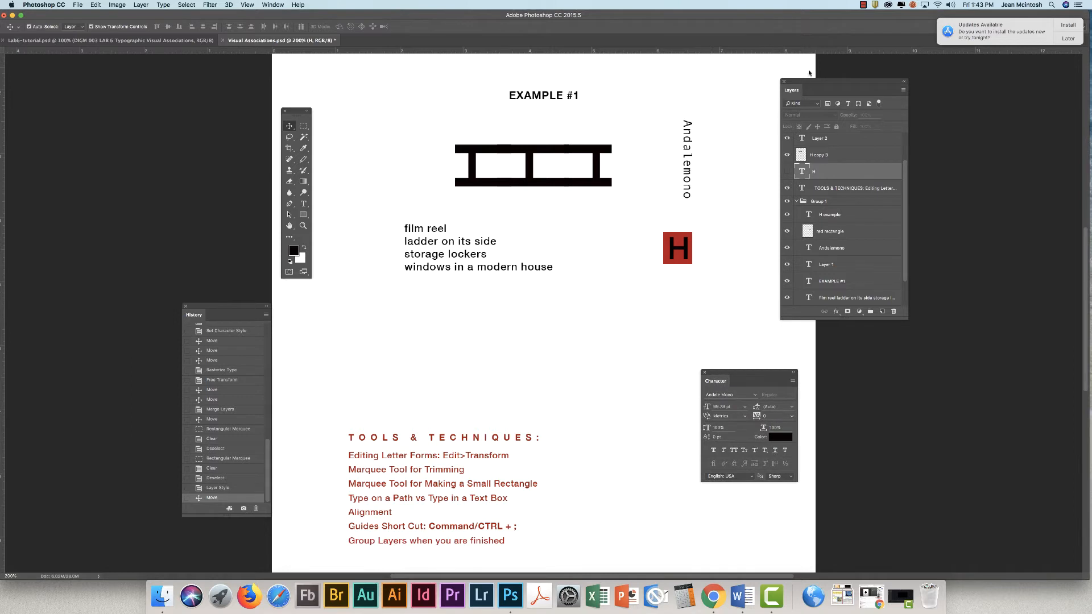
pyautogui.moveTo(798, 83); pyautogui.dragTo(844, 87)
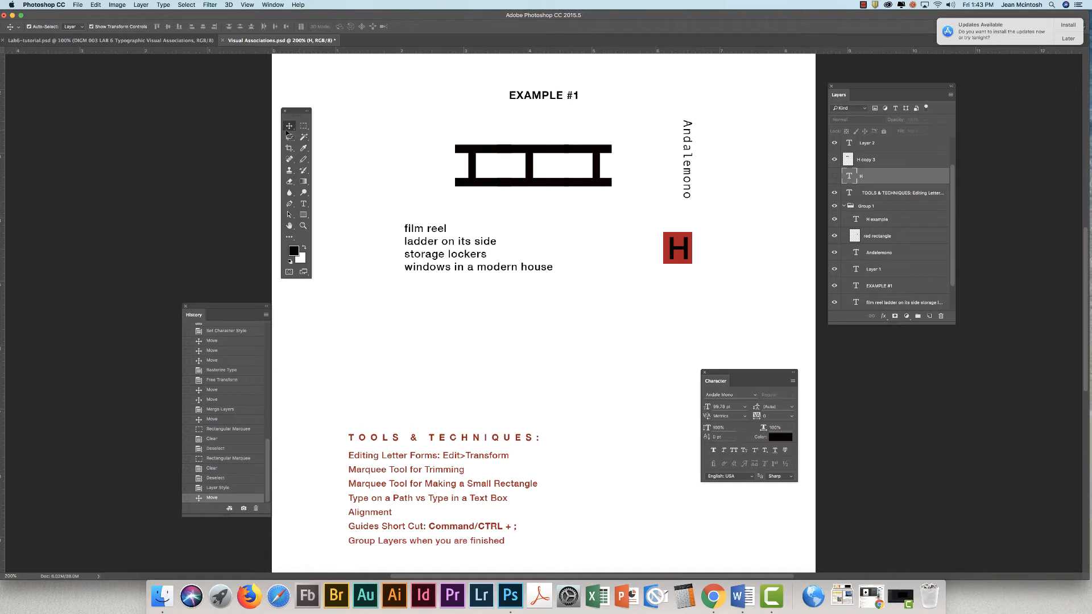
pyautogui.moveTo(291, 111); pyautogui.dragTo(283, 102)
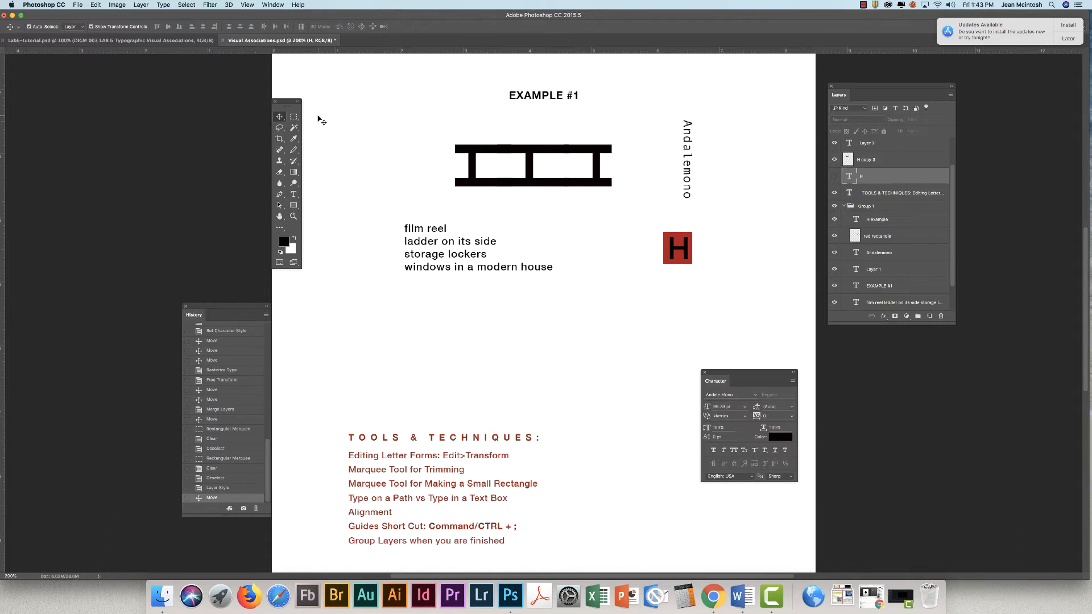
# Turn on the display of the document's guides.
pyautogui.click(246, 5)
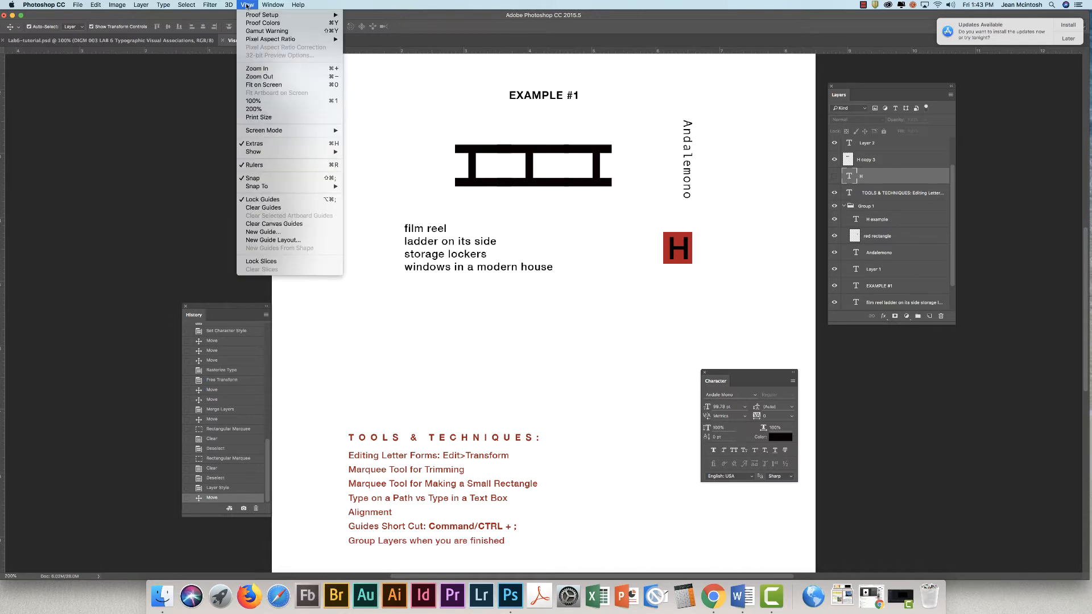
pyautogui.click(247, 5)
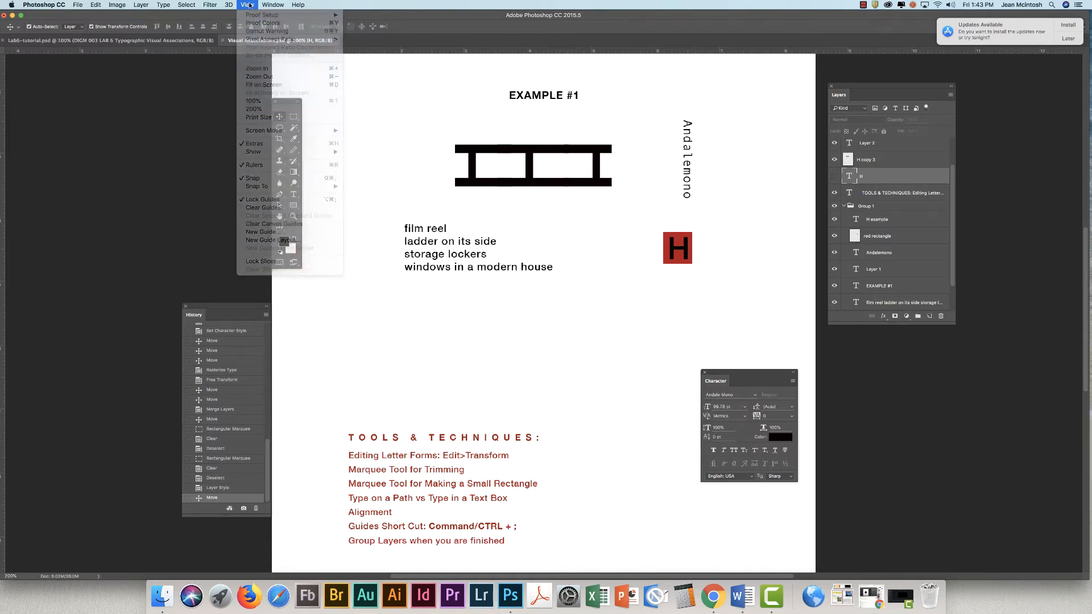
pyautogui.moveTo(509, 54); pyautogui.dragTo(508, 87)
pyautogui.press('super+z')
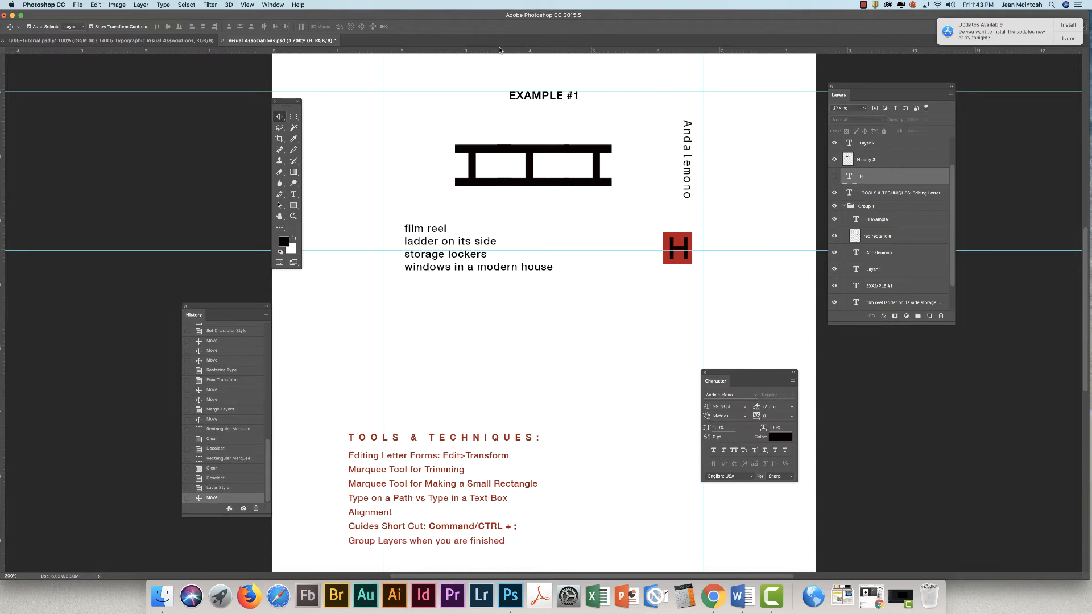
pyautogui.press('super+semicolon')
pyautogui.press('super+semicolon')
pyautogui.press('super+semicolon')
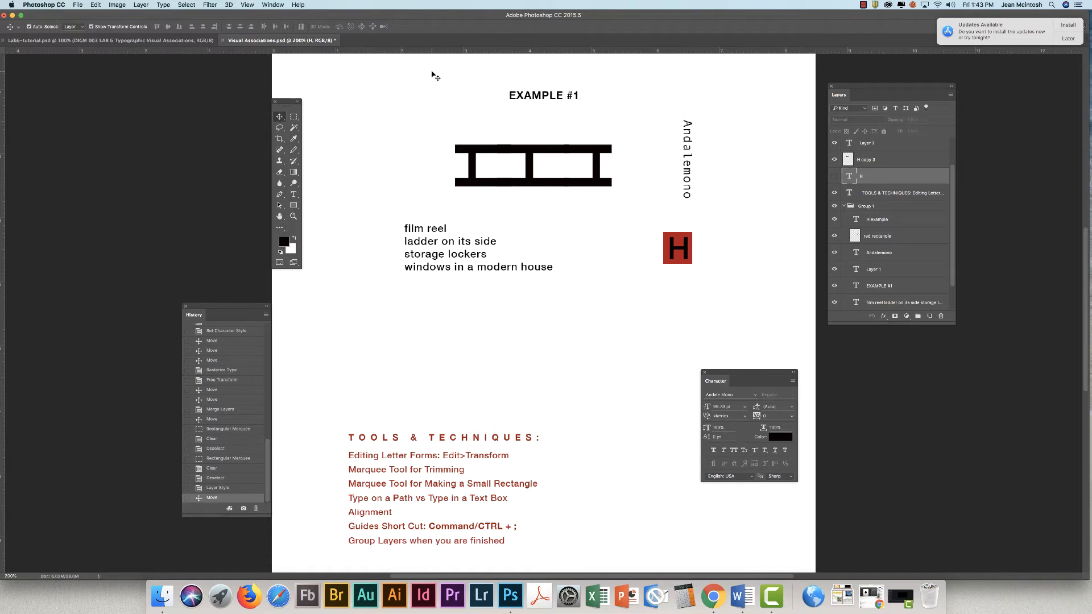
pyautogui.press('super+semicolon')
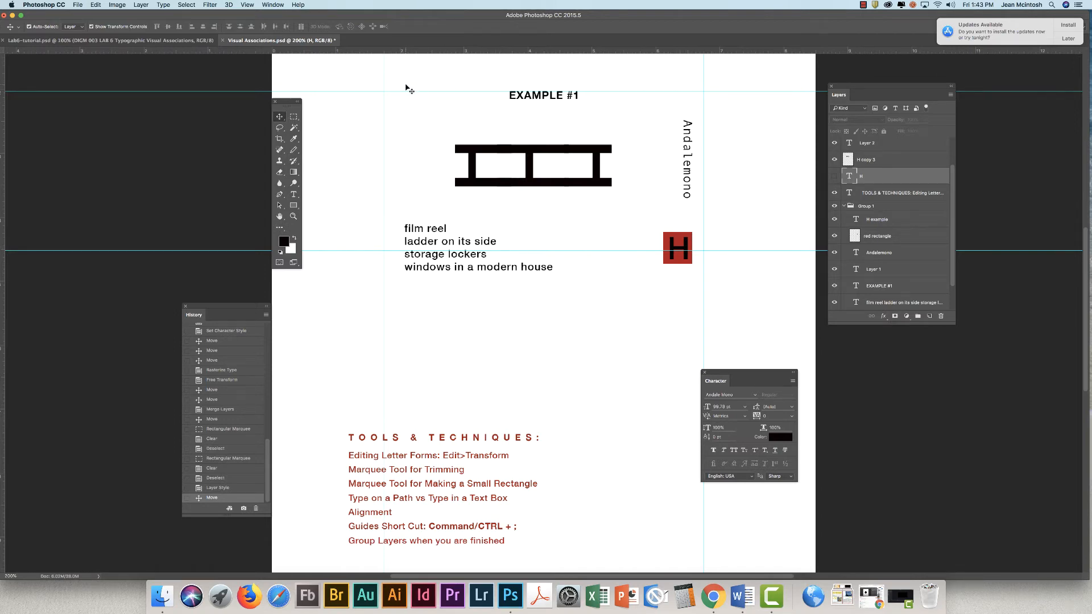
# Draw a wide rectangular marquee selection around the H strip, starting on the horizontal guide at EXAMPLE #1 and centered on the vertical guide.
pyautogui.click(458, 106)
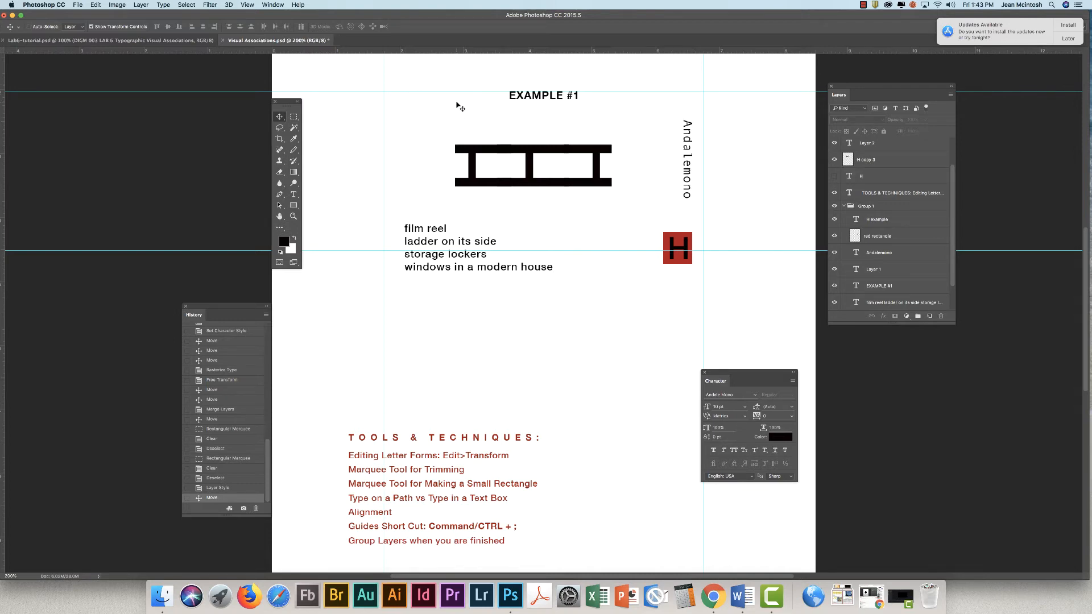
pyautogui.press('super+minus')
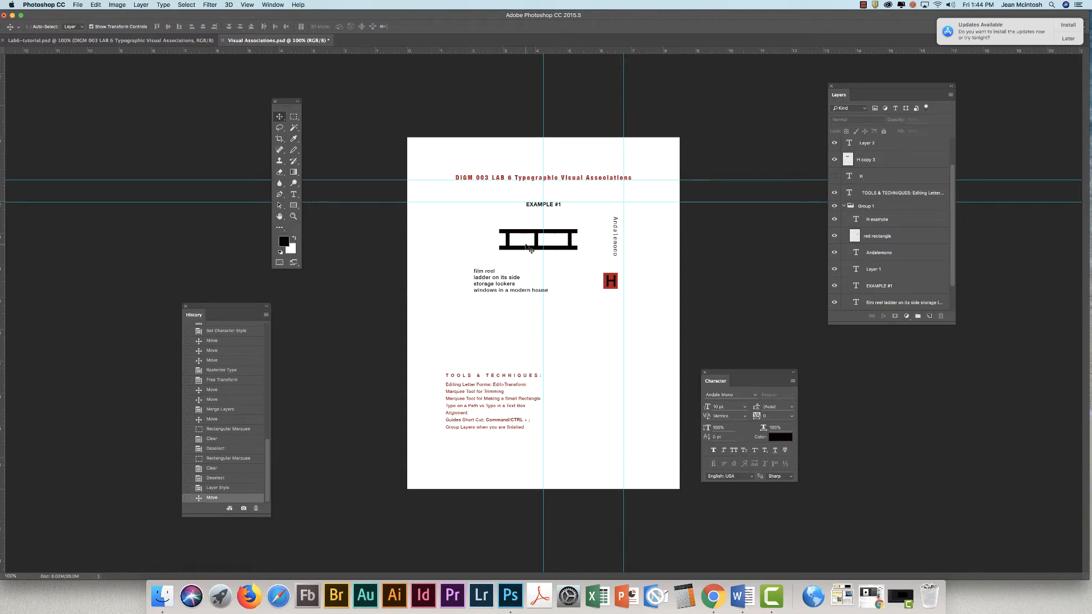
pyautogui.press('super+equal')
pyautogui.moveTo(569, 247); pyautogui.dragTo(558, 291)
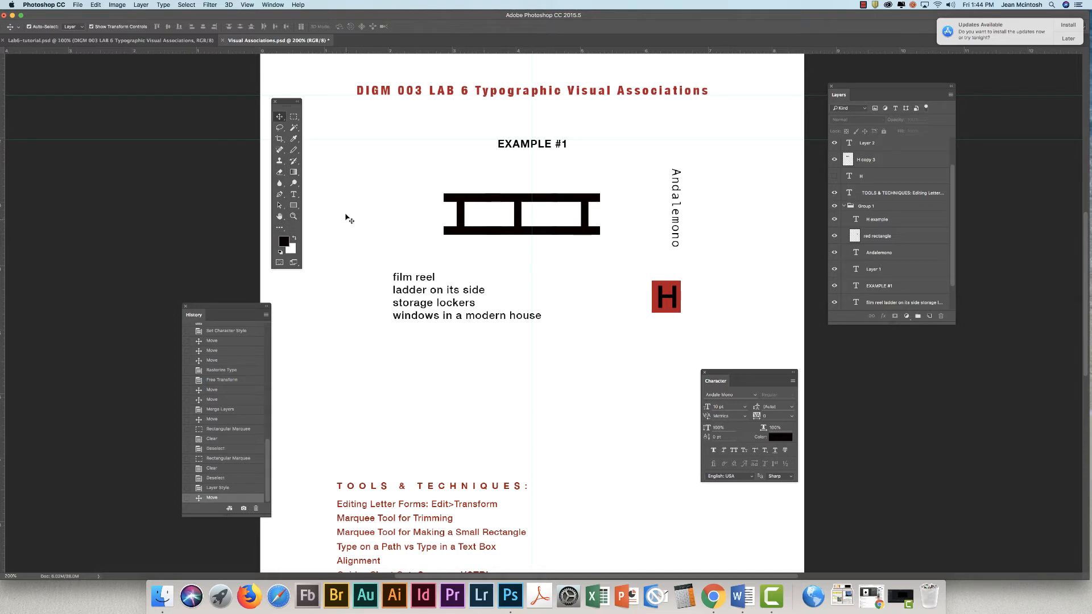
pyautogui.click(294, 117)
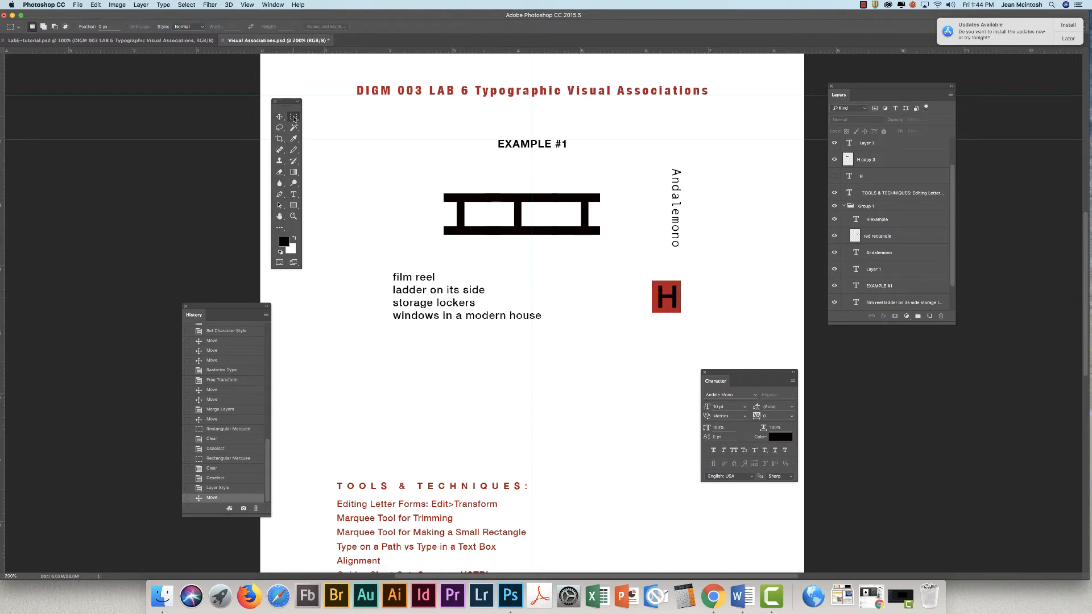
pyautogui.click(280, 117)
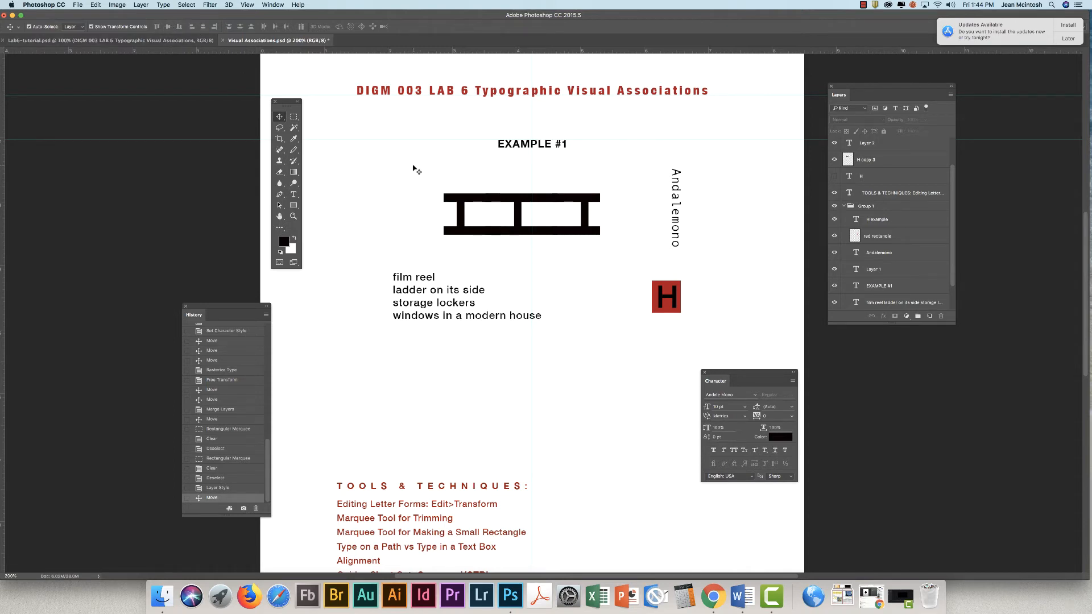
pyautogui.click(293, 117)
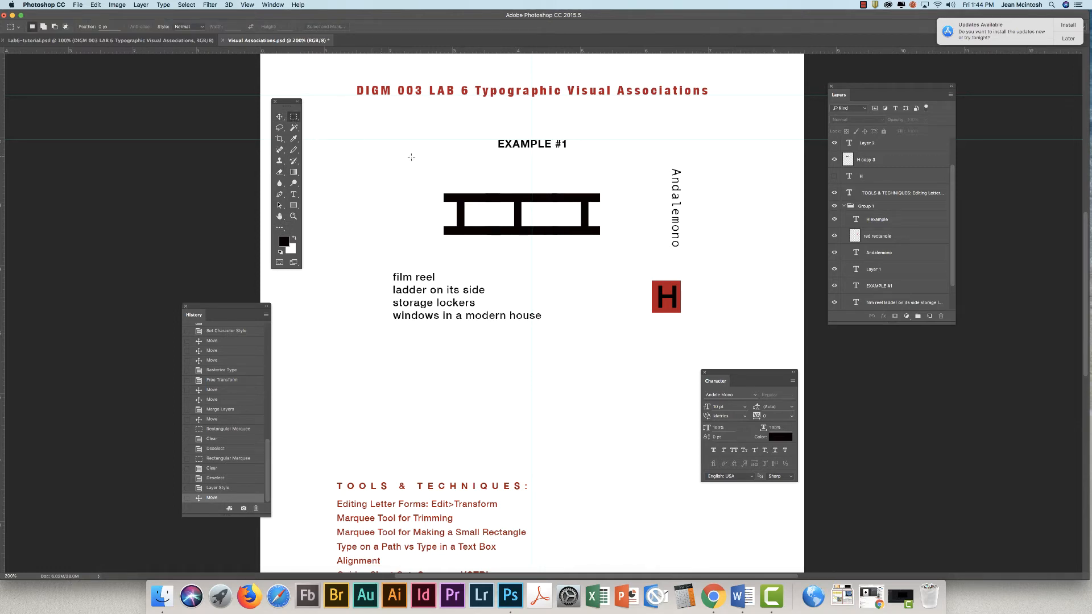
pyautogui.moveTo(854, 88); pyautogui.dragTo(760, 114)
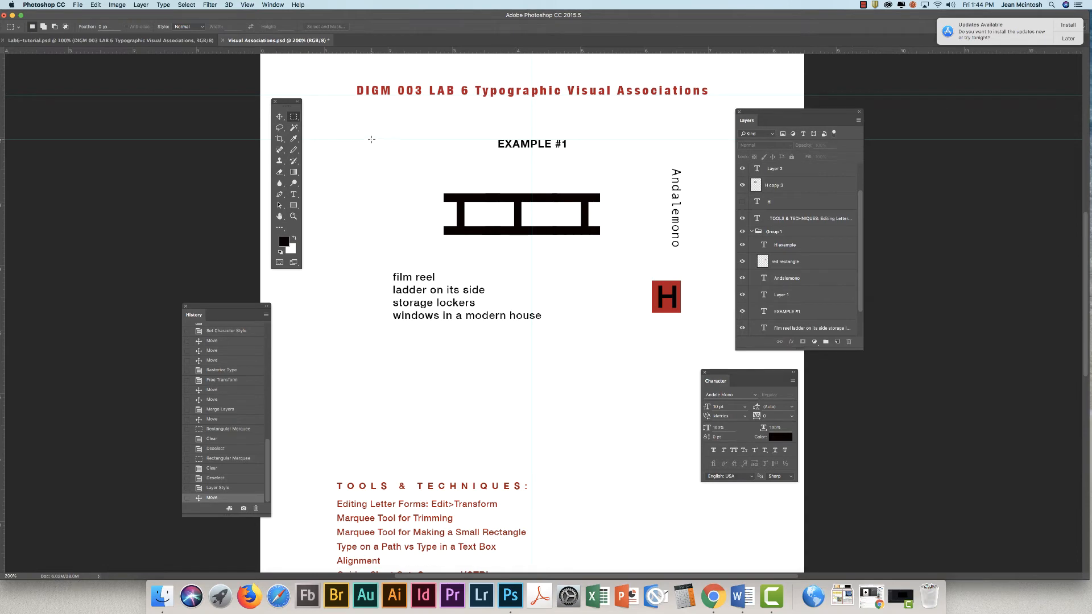
pyautogui.moveTo(372, 140); pyautogui.dragTo(693, 299)
pyautogui.moveTo(693, 298); pyautogui.dragTo(692, 298)
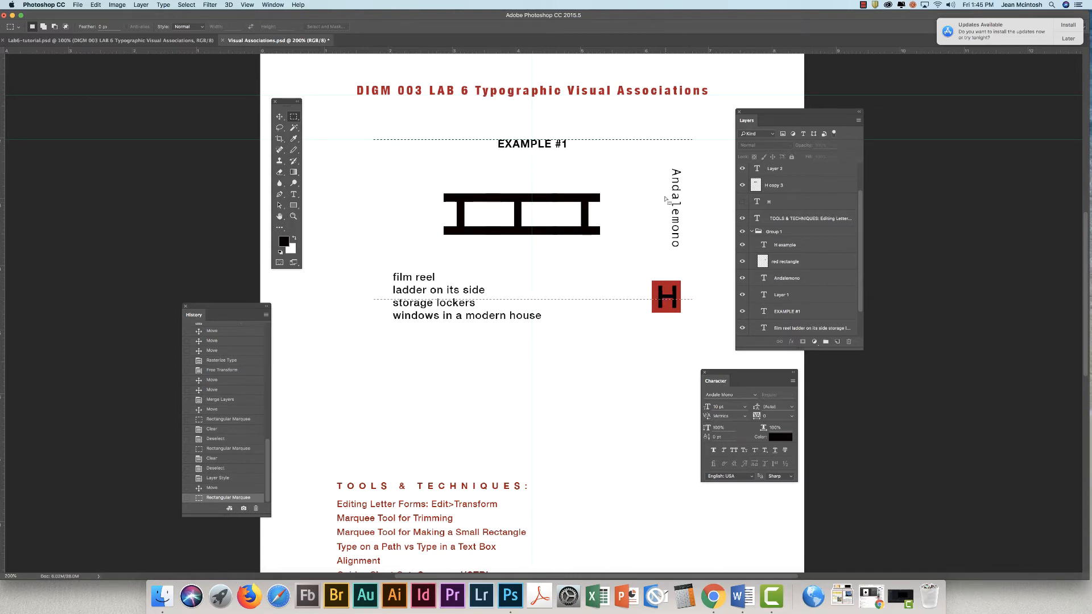
# Align the merged strip layer H copy 3 to the selection by horizontal centers.
pyautogui.click(279, 116)
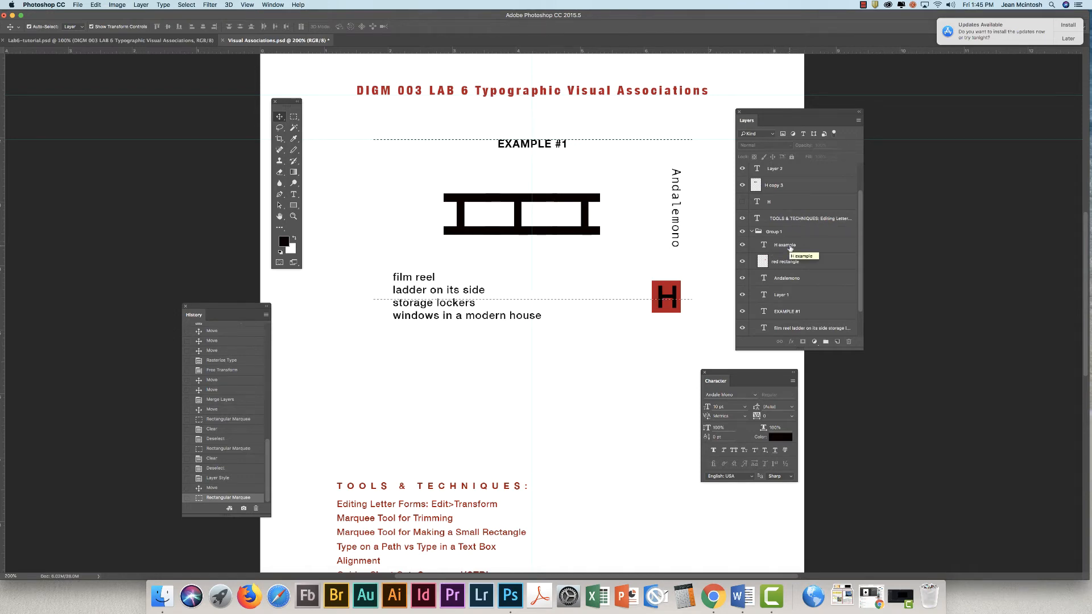
pyautogui.click(743, 185)
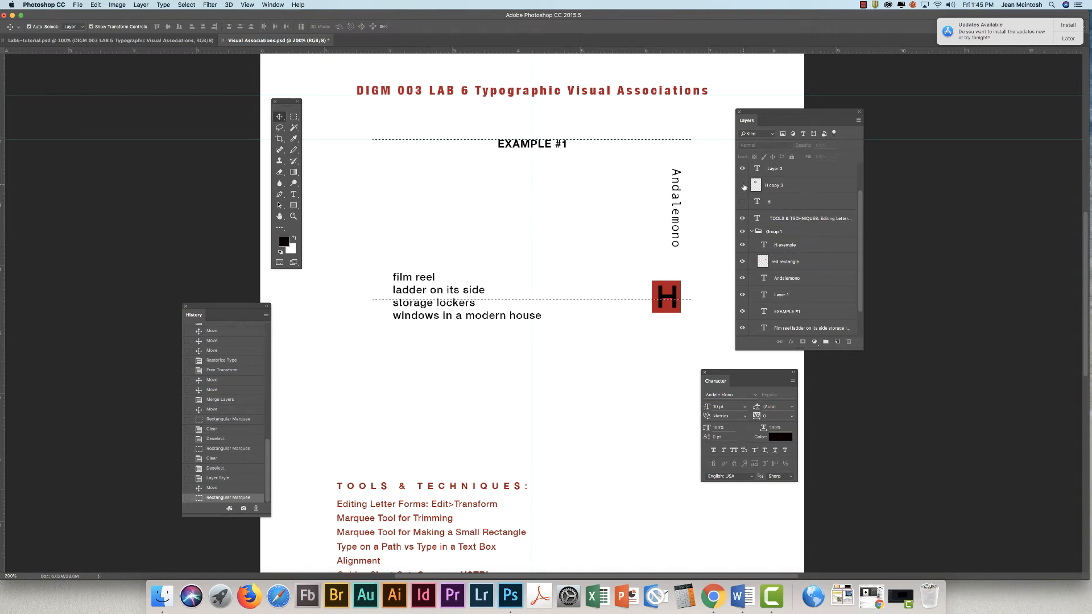
pyautogui.click(743, 186)
pyautogui.click(783, 185)
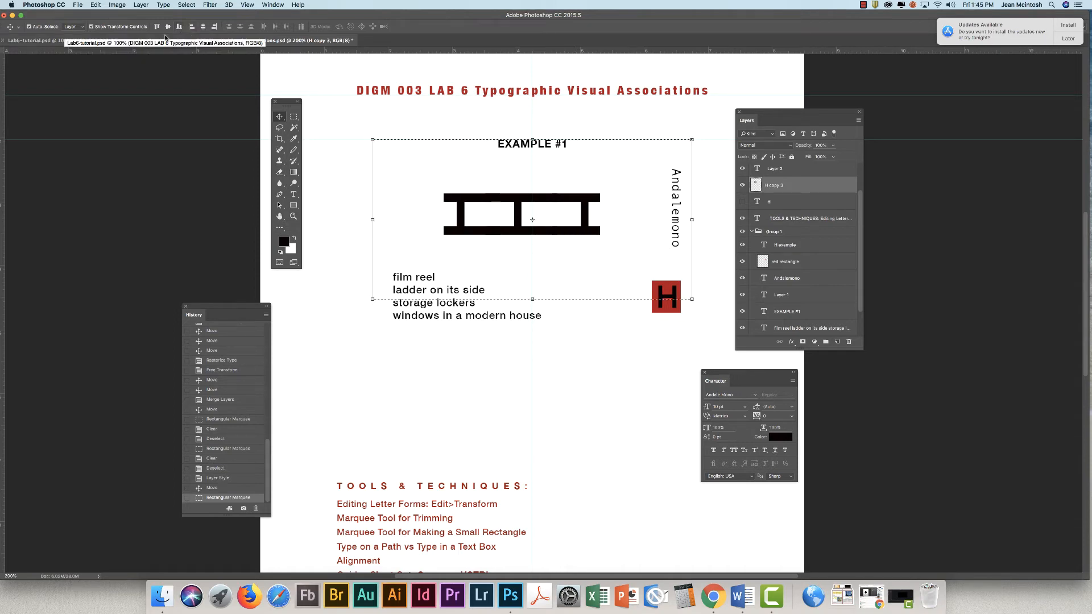
pyautogui.click(203, 26)
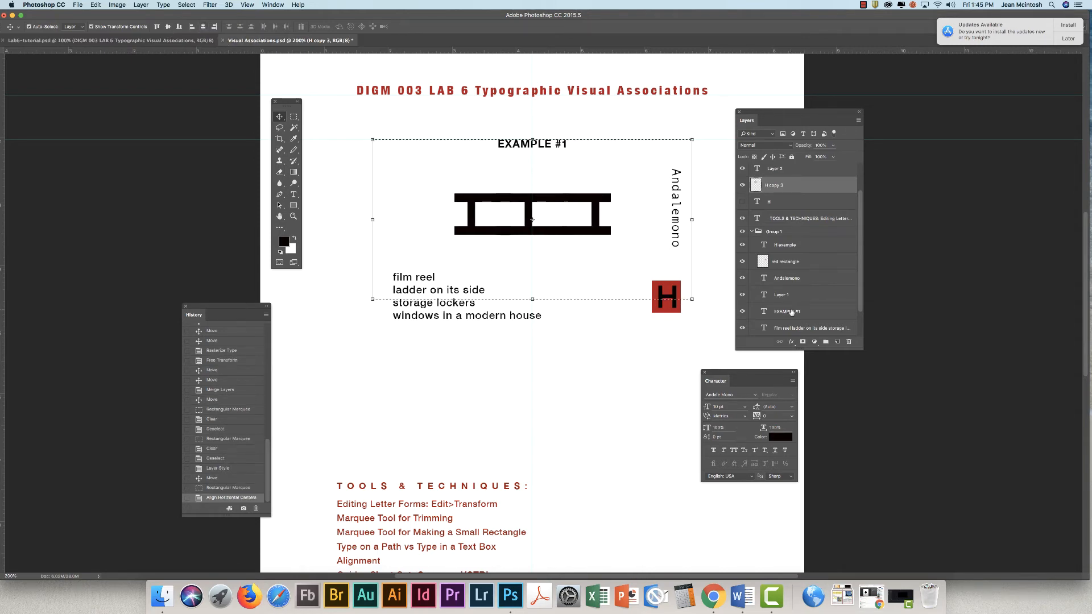
# Align the EXAMPLE #1 label to the selection's left edge, and the film reel text list to its left and bottom edges.
pyautogui.click(792, 313)
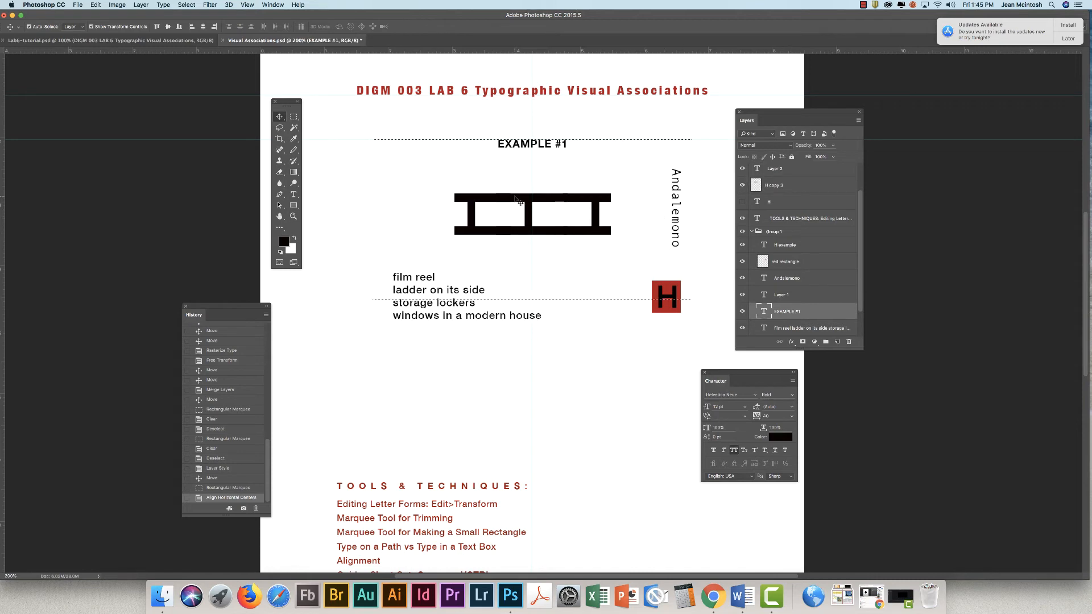
pyautogui.click(191, 26)
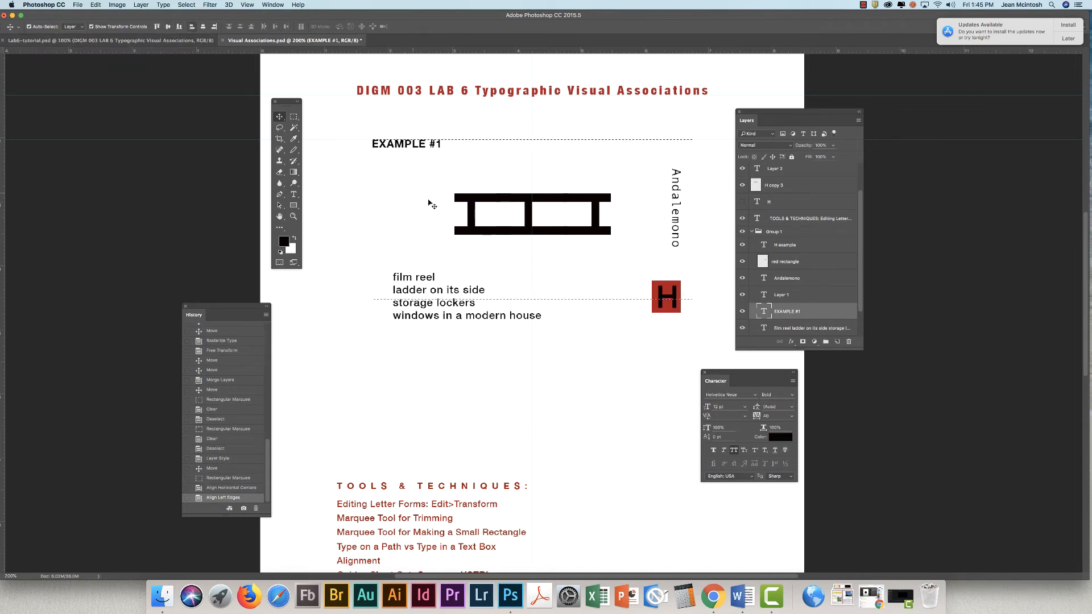
pyautogui.click(756, 328)
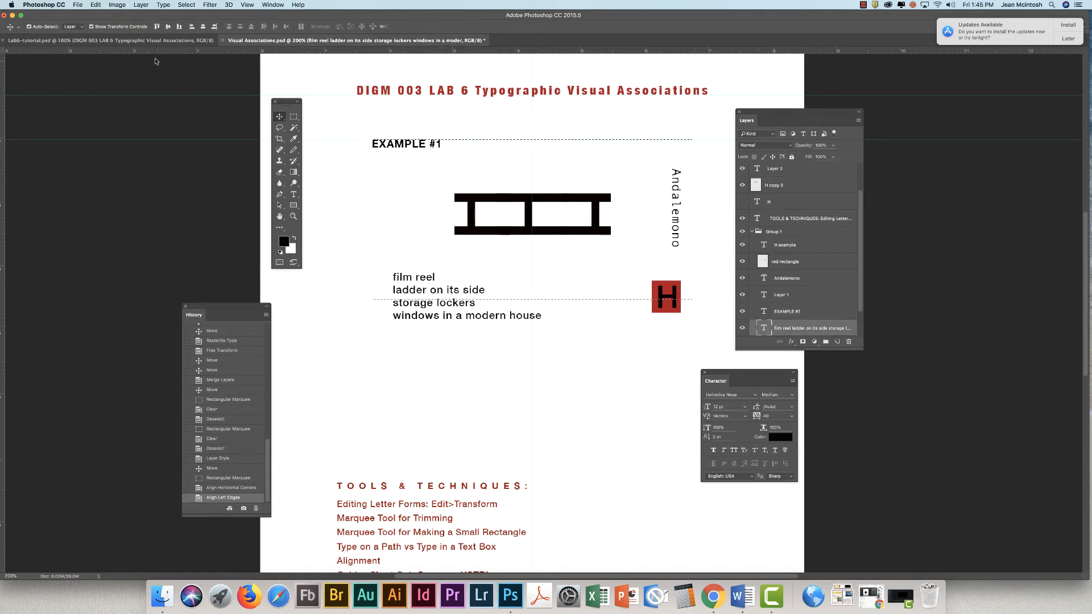
pyautogui.click(191, 27)
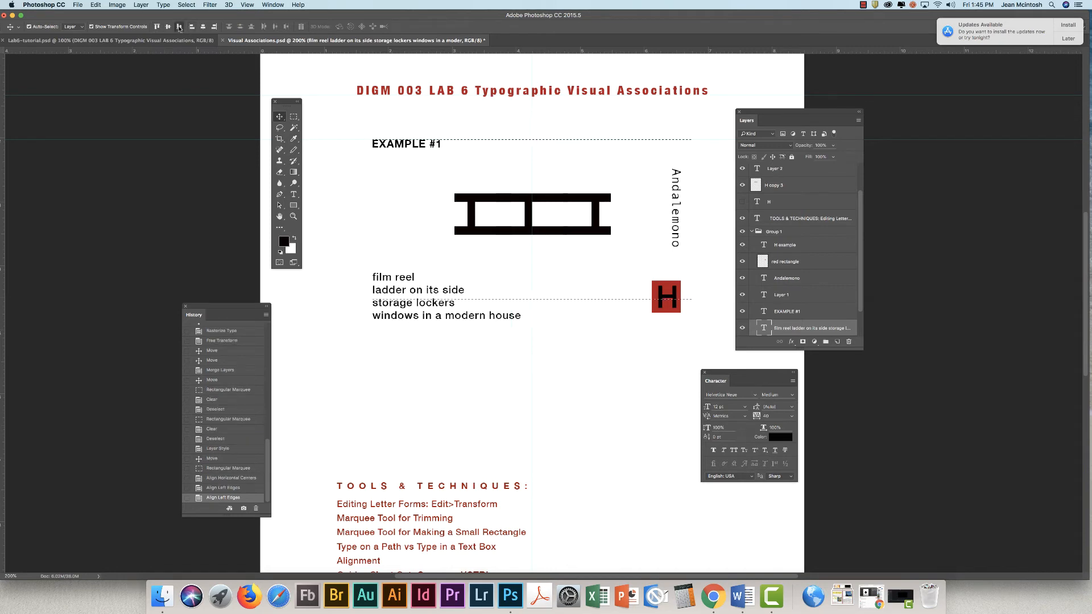
pyautogui.click(179, 27)
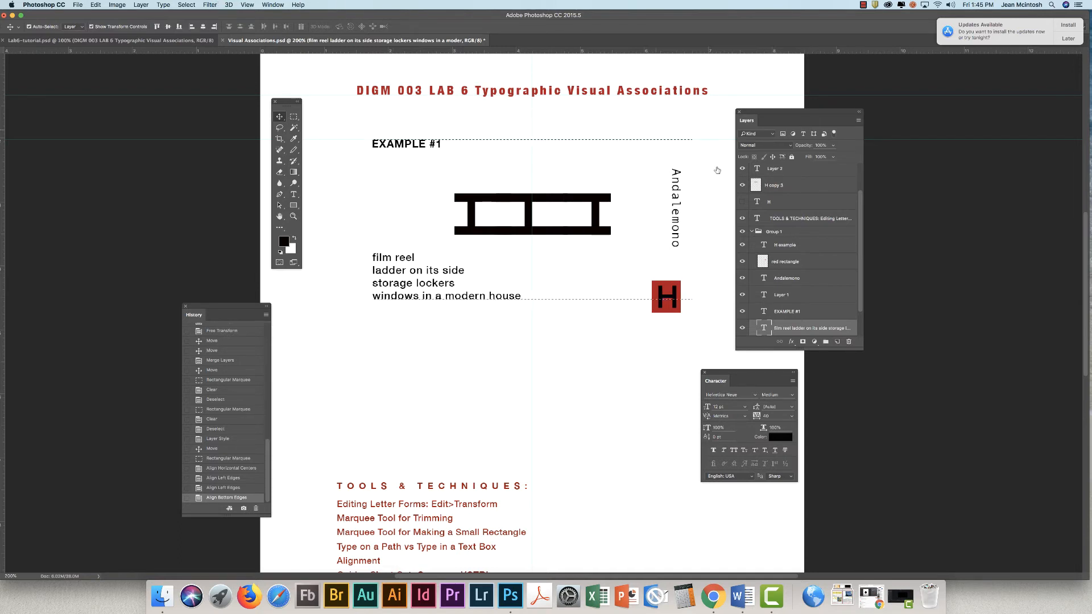
# Align the vertical Andalemono label to the right and top edges of the selection.
pyautogui.click(795, 278)
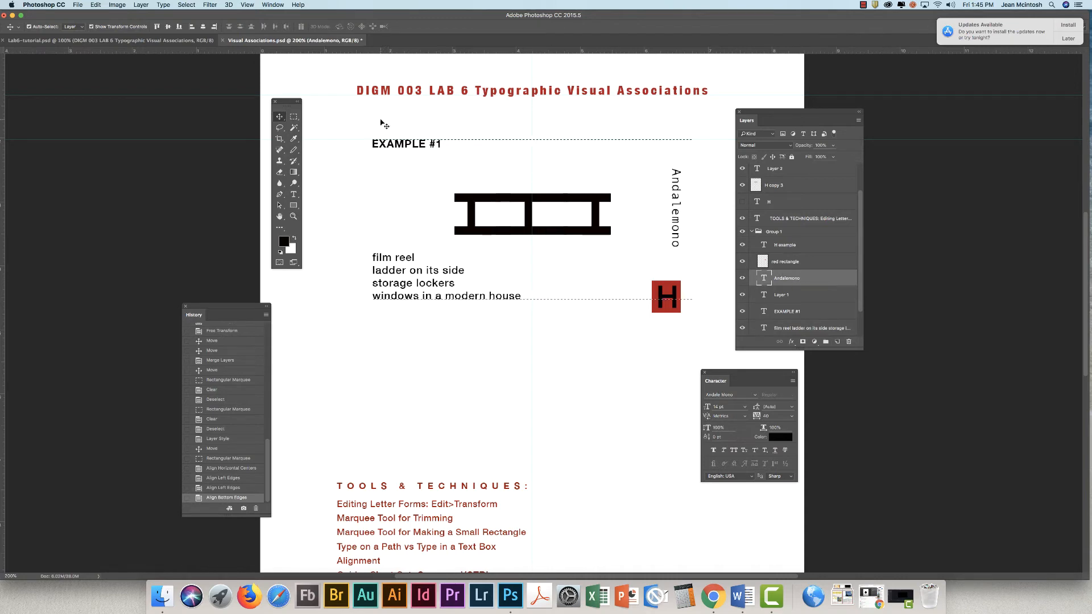
pyautogui.click(215, 27)
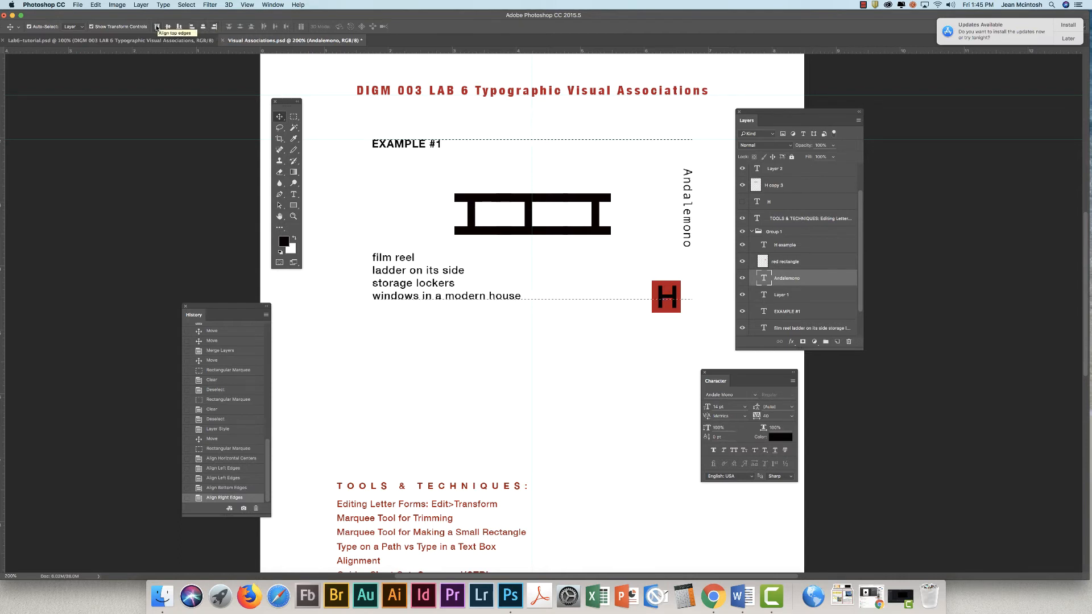
pyautogui.click(157, 27)
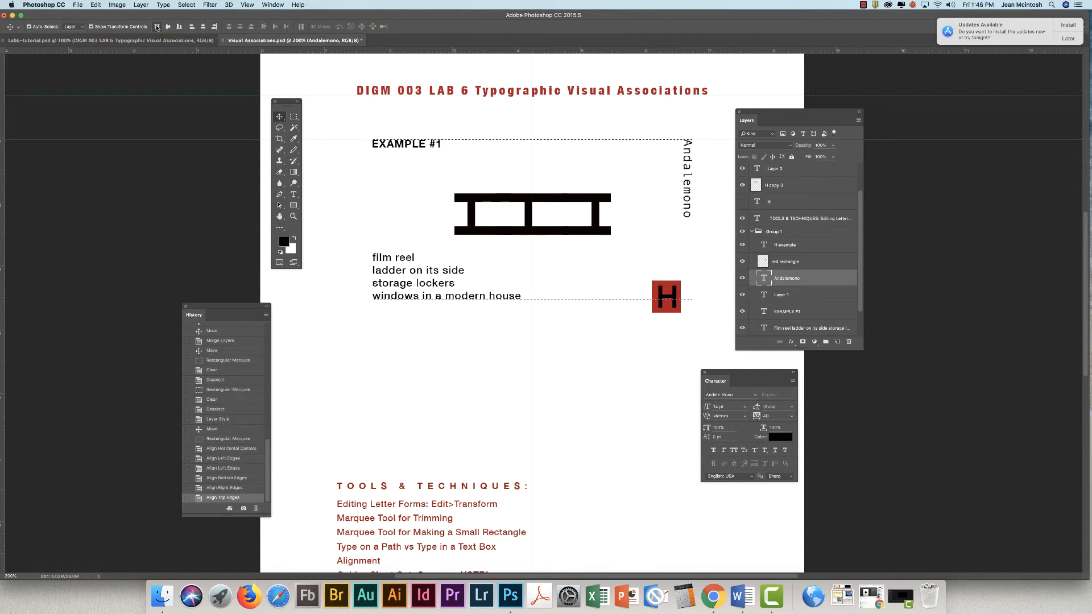
pyautogui.press('Up')
pyautogui.click(607, 192)
# Merge the H example and red rectangle layers into one layer.
pyautogui.click(786, 247)
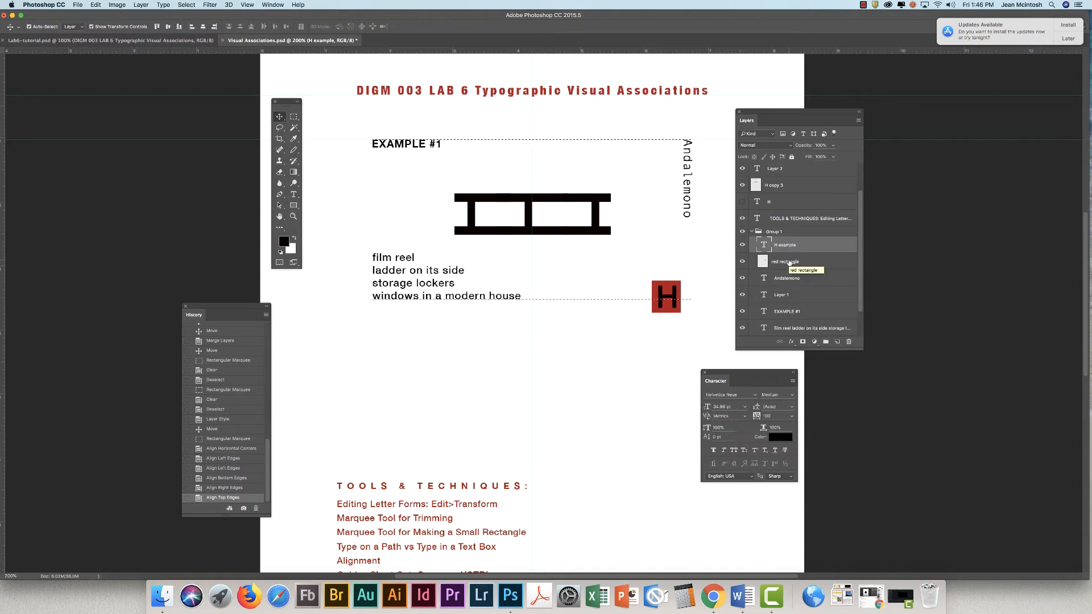
pyautogui.keyDown('shift'); pyautogui.click(789, 262); pyautogui.keyUp('shift')
pyautogui.click(858, 120)
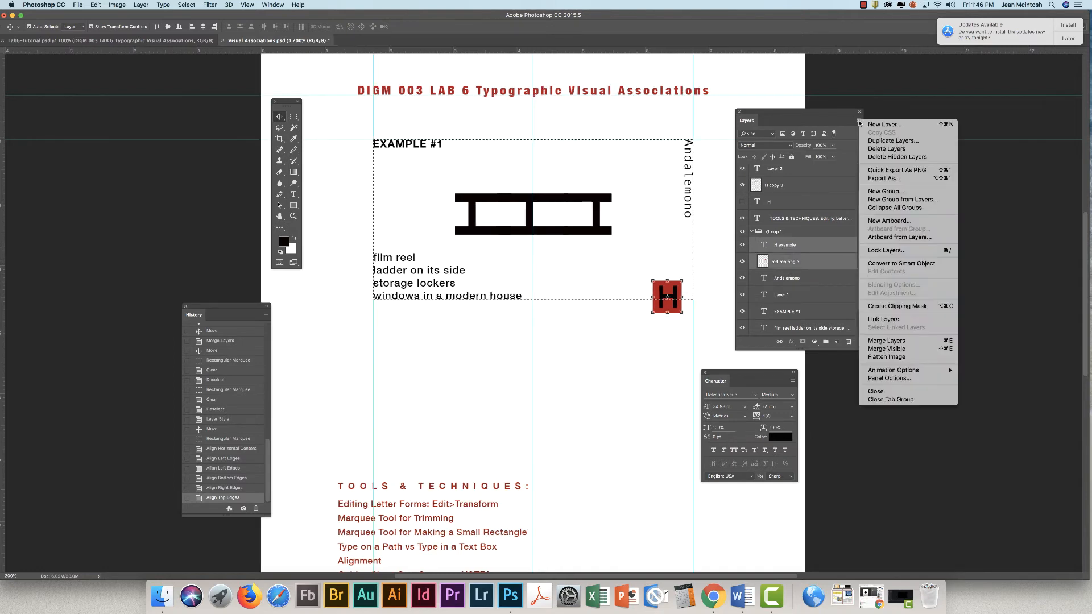
pyautogui.click(892, 341)
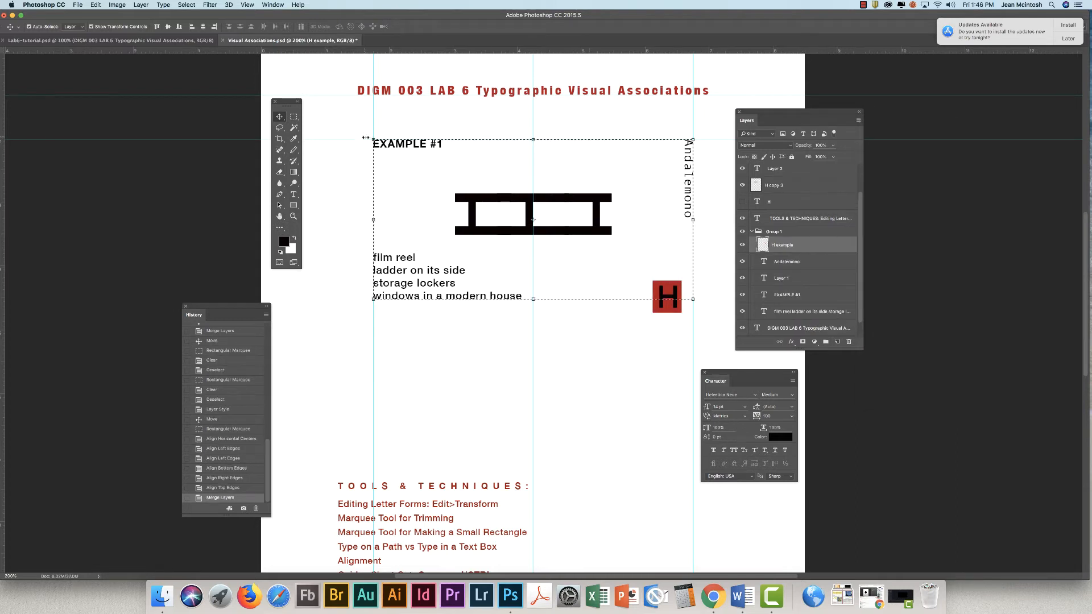
# Align the merged red H square to the selection's right and bottom edges, and deselect the marquee.
pyautogui.click(214, 26)
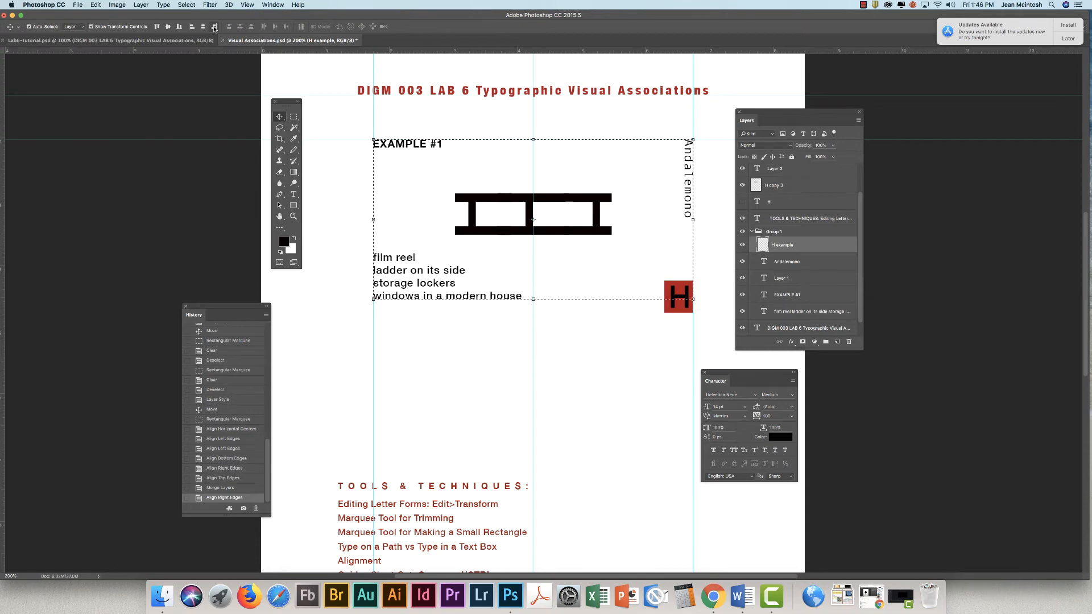
pyautogui.click(179, 26)
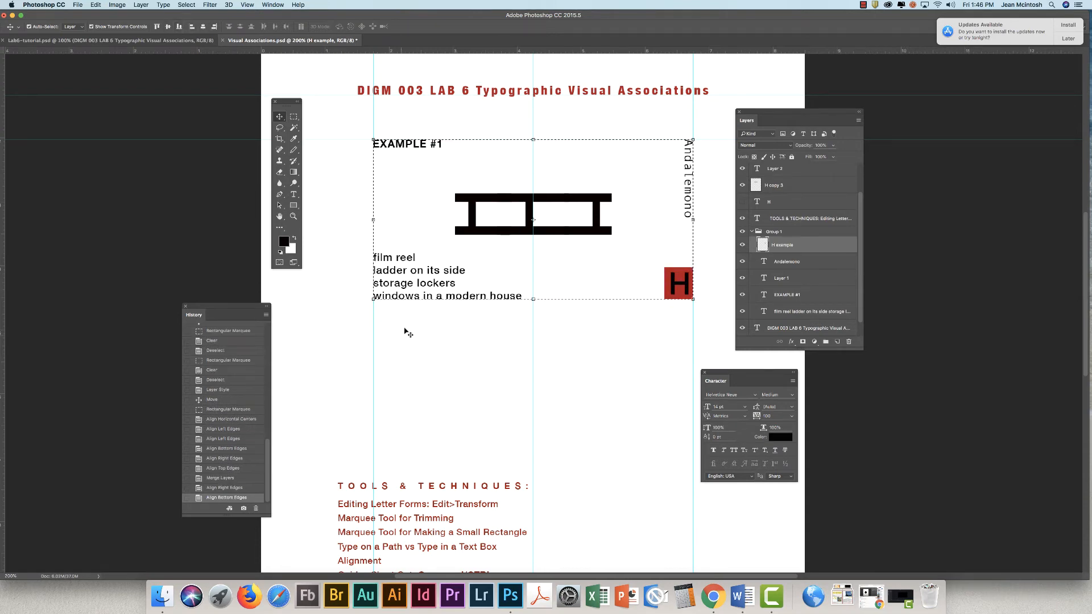
pyautogui.click(558, 340)
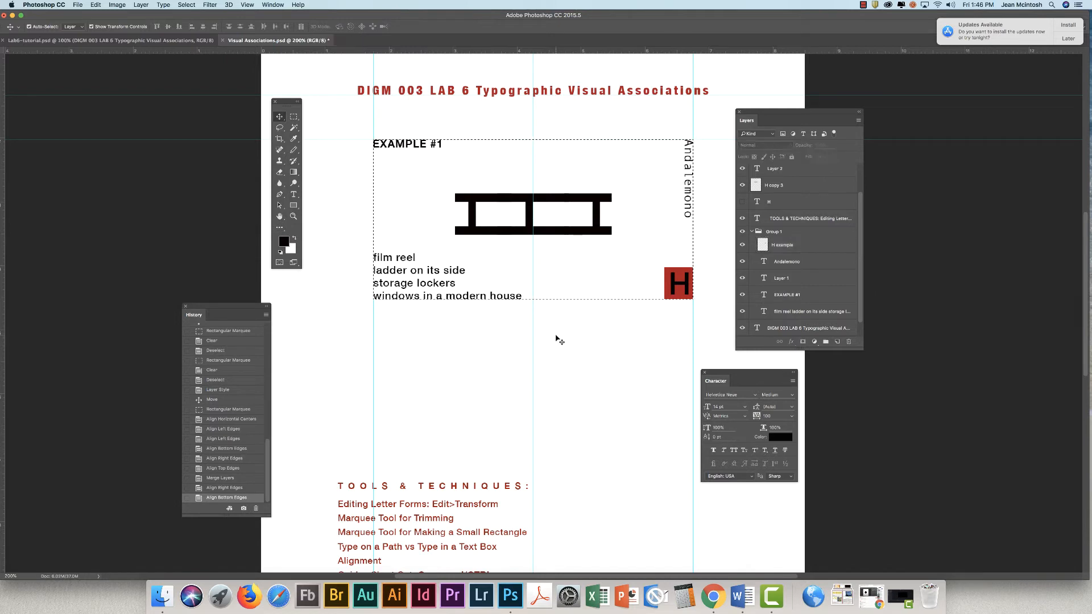
pyautogui.press('super+d')
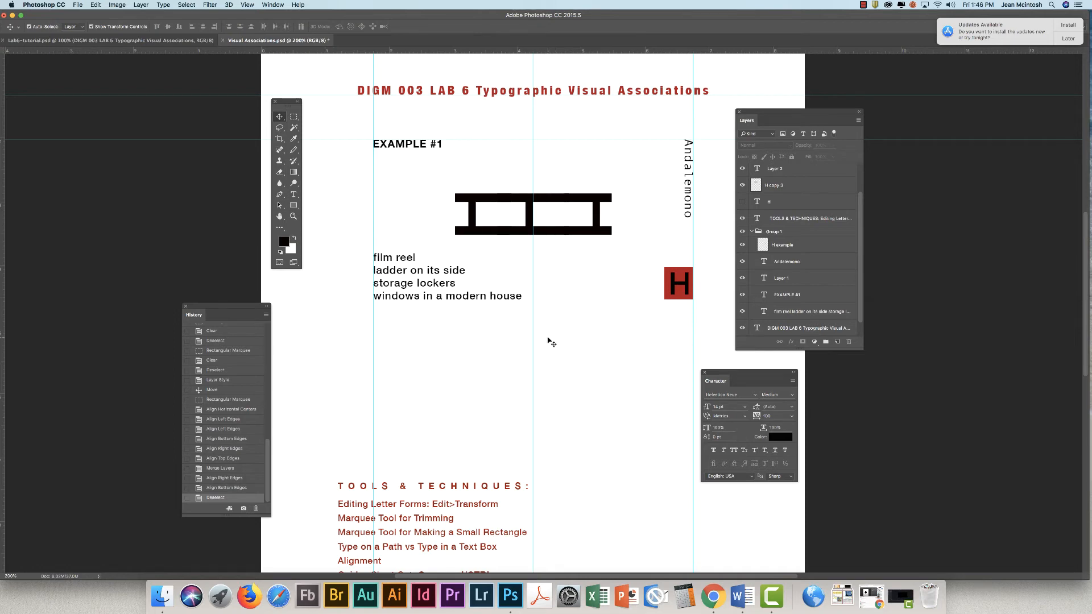
pyautogui.hscroll(-1, 668, 326)
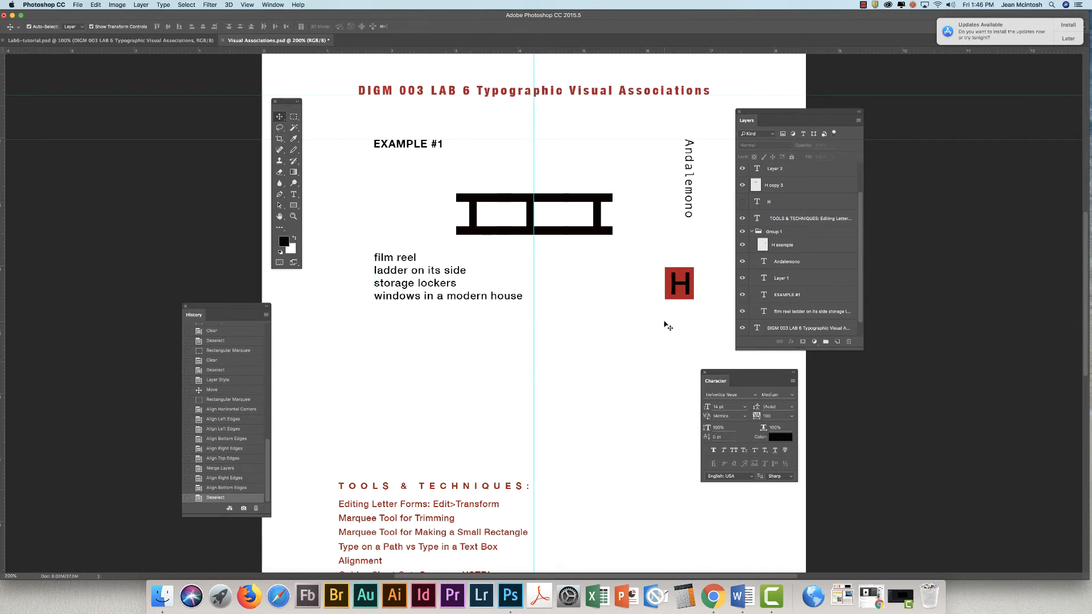
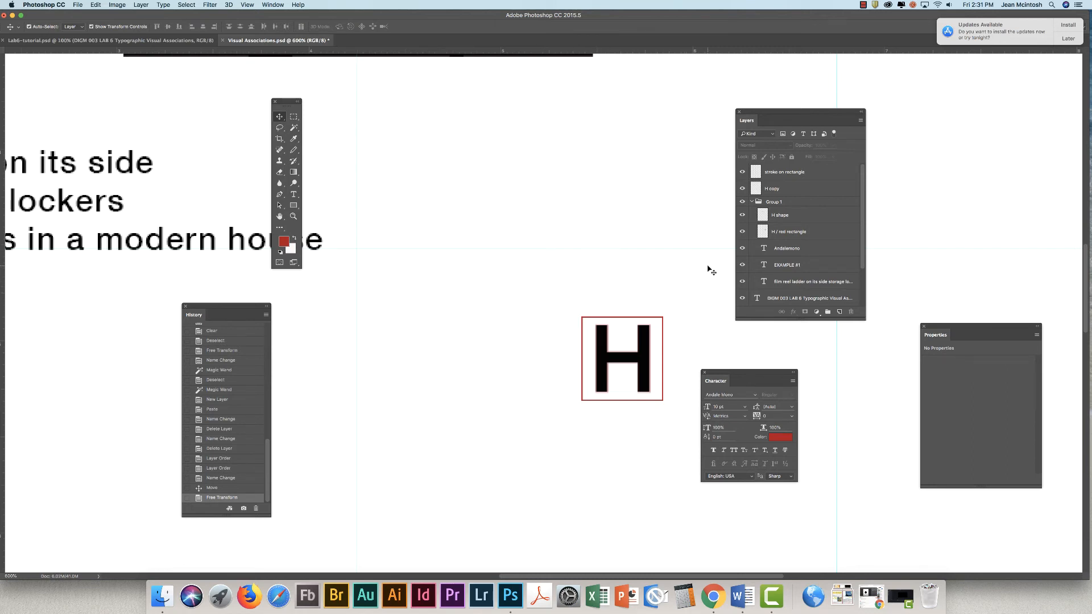
# Hide and show the stroke on rectangle and H copy layers to check which artwork each one holds.
pyautogui.press('super+semicolon')
pyautogui.press('super+minus')
pyautogui.press('super+minus')
pyautogui.press('super+minus')
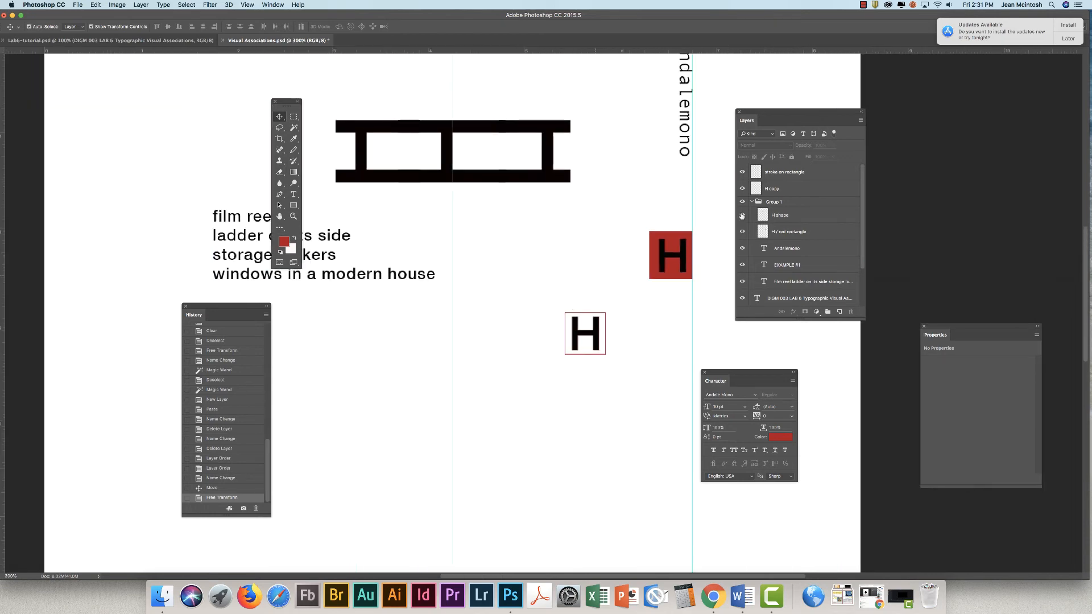
pyautogui.click(791, 172)
pyautogui.click(742, 172)
pyautogui.click(743, 189)
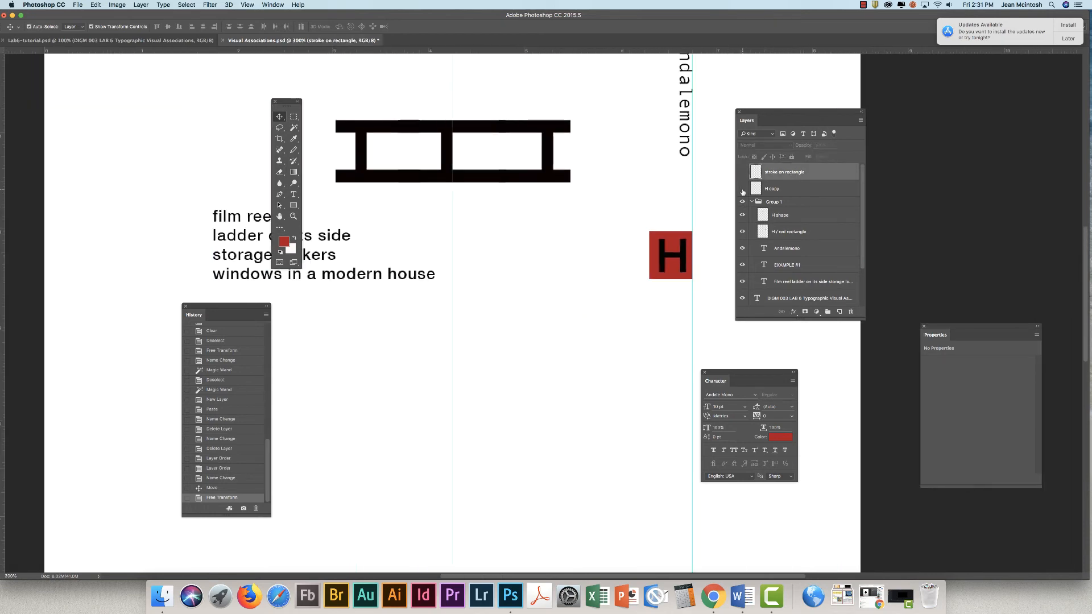
pyautogui.click(743, 188)
pyautogui.click(743, 172)
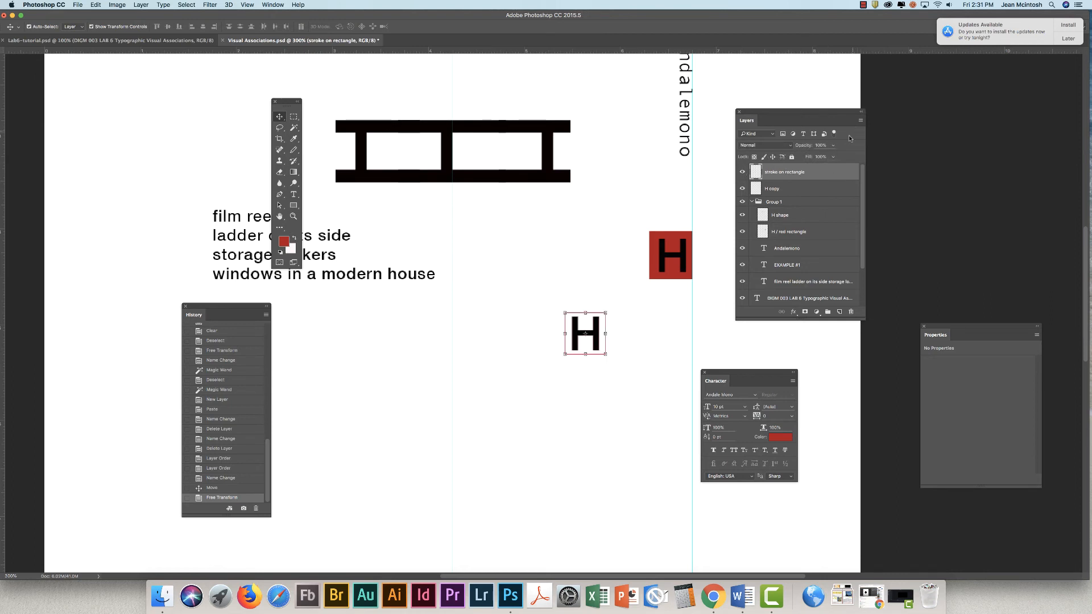
# Merge the stroke on rectangle and H copy layers into one layer.
pyautogui.keyDown('shift'); pyautogui.click(825, 188); pyautogui.keyUp('shift')
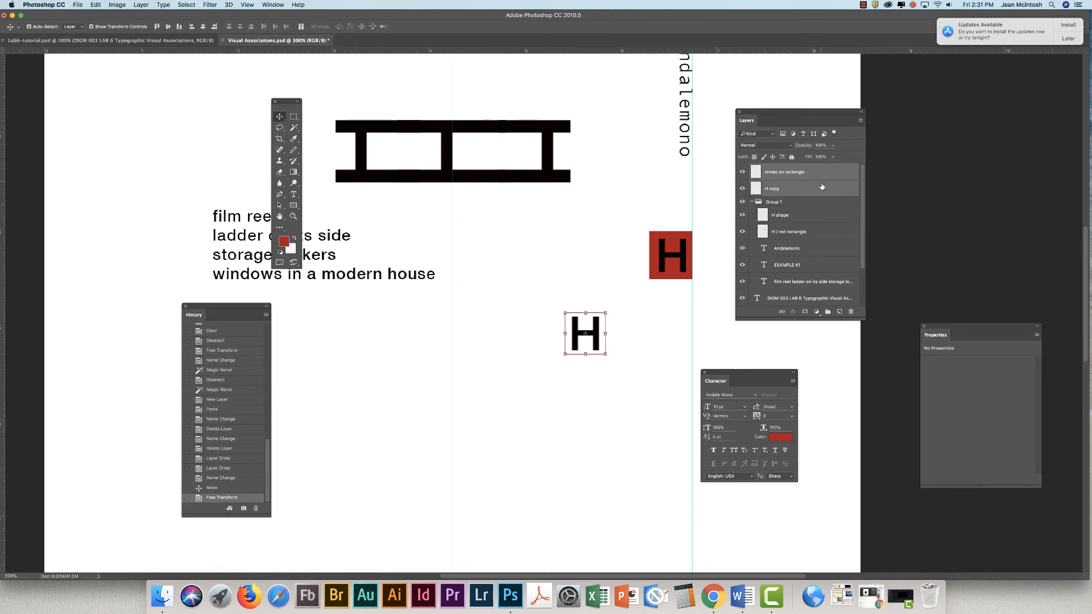
pyautogui.click(861, 120)
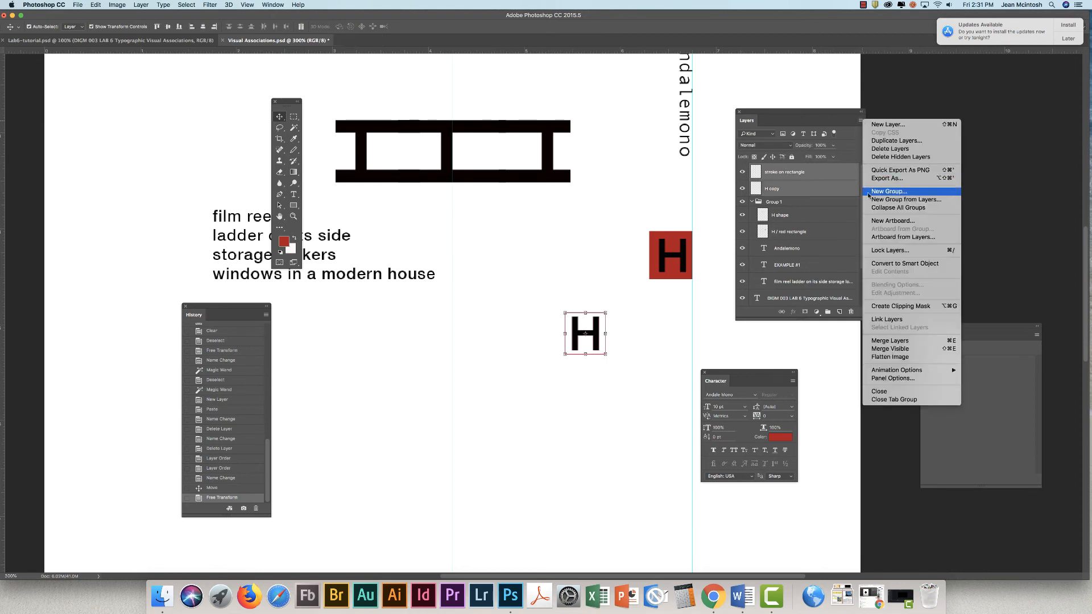
pyautogui.click(890, 340)
# Move the outlined H beside the red H square, enlarge it to about the square's height and apply the transformation.
pyautogui.moveTo(593, 335)
pyautogui.mouseDown()
pyautogui.moveTo(604, 266)
pyautogui.moveTo(625, 261)
pyautogui.moveTo(591, 233)
pyautogui.mouseUp()
pyautogui.hotkey('ctrl', 't')
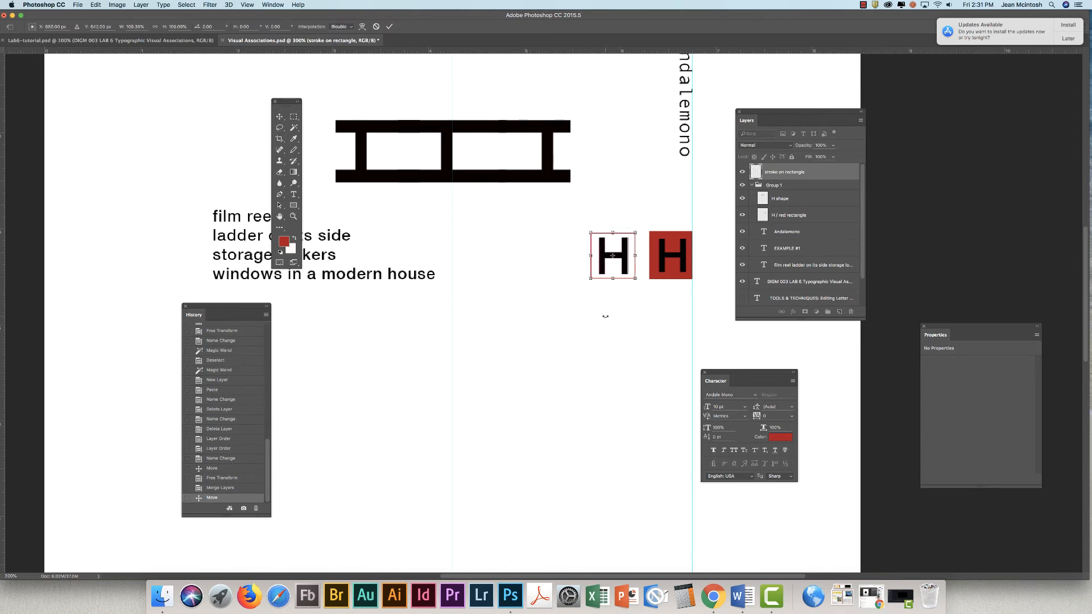
pyautogui.click(279, 117)
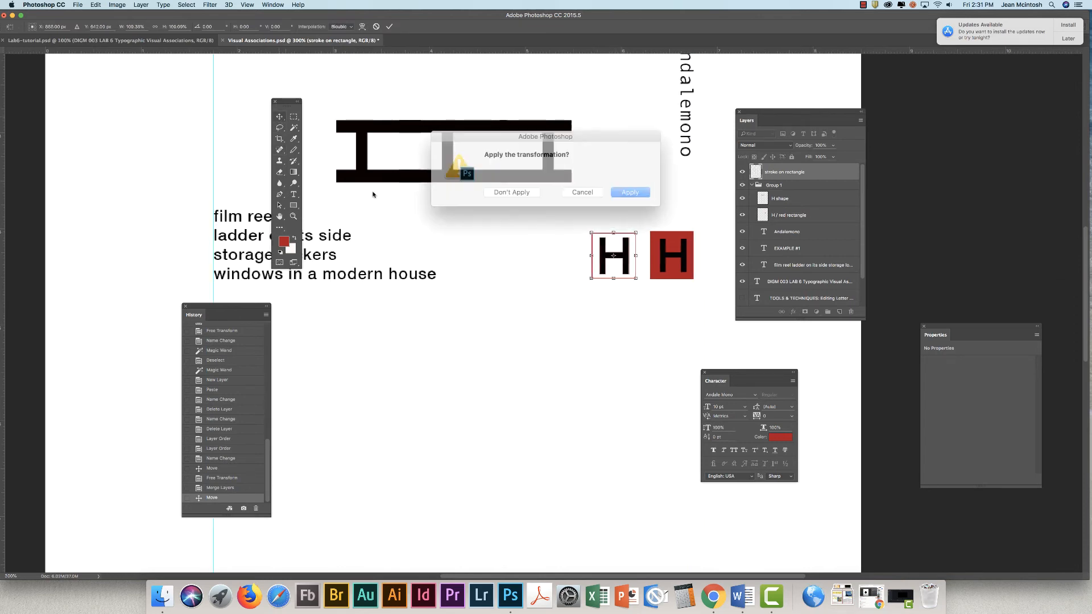
pyautogui.click(617, 188)
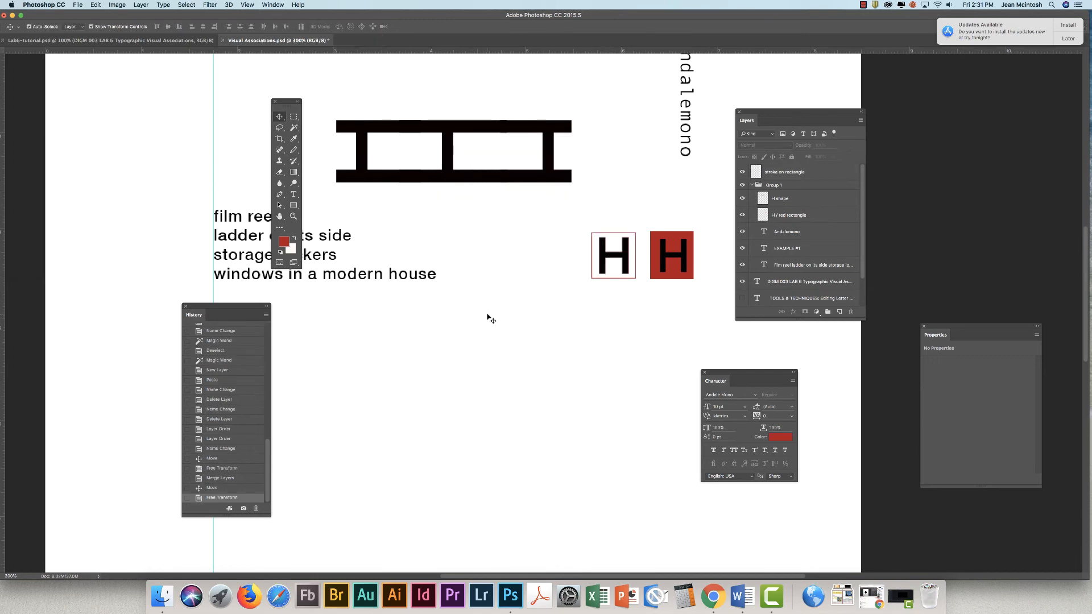
# Draw a red rounded rectangle about 84 px wide with a 10 px corner radius directly below the outlined H.
pyautogui.click(293, 206)
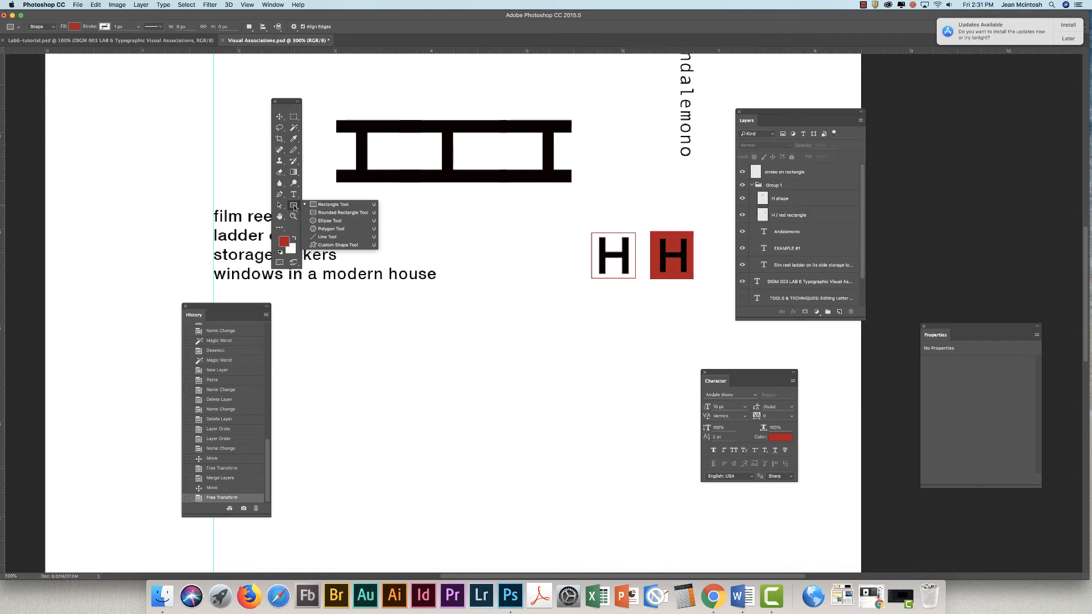
pyautogui.click(330, 213)
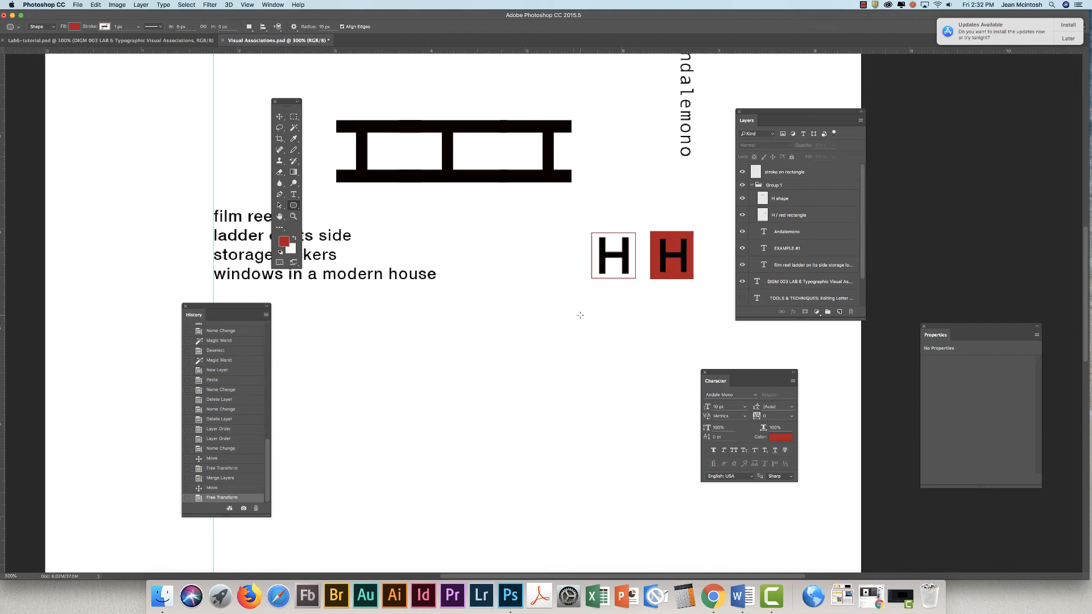
pyautogui.moveTo(592, 298); pyautogui.dragTo(639, 340)
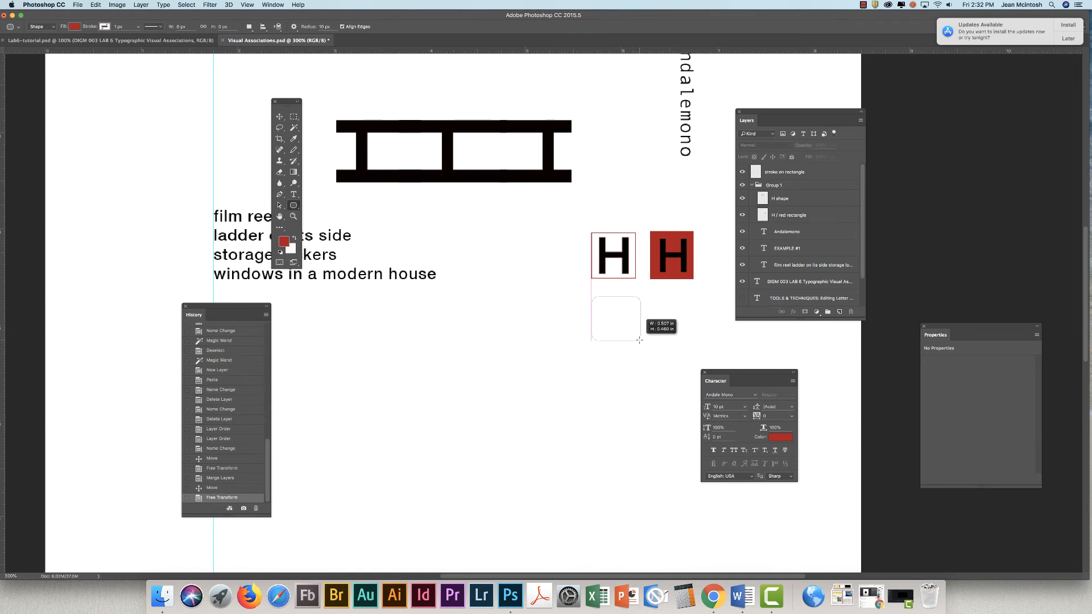
pyautogui.moveTo(639, 339)
pyautogui.mouseDown()
pyautogui.moveTo(630, 330)
pyautogui.moveTo(651, 347)
pyautogui.moveTo(633, 339)
pyautogui.mouseUp()
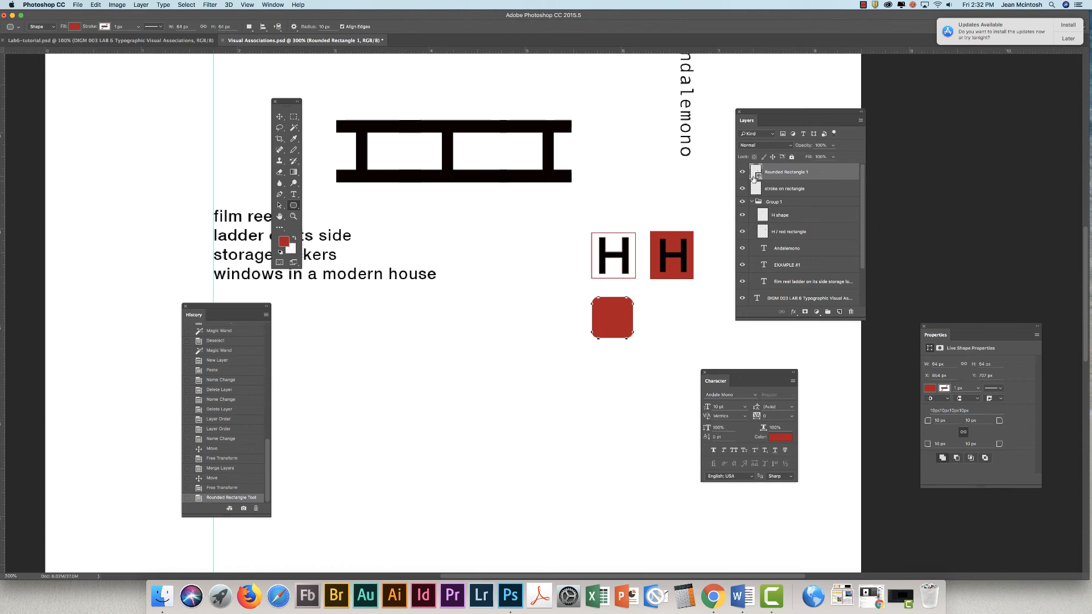
pyautogui.click(191, 4)
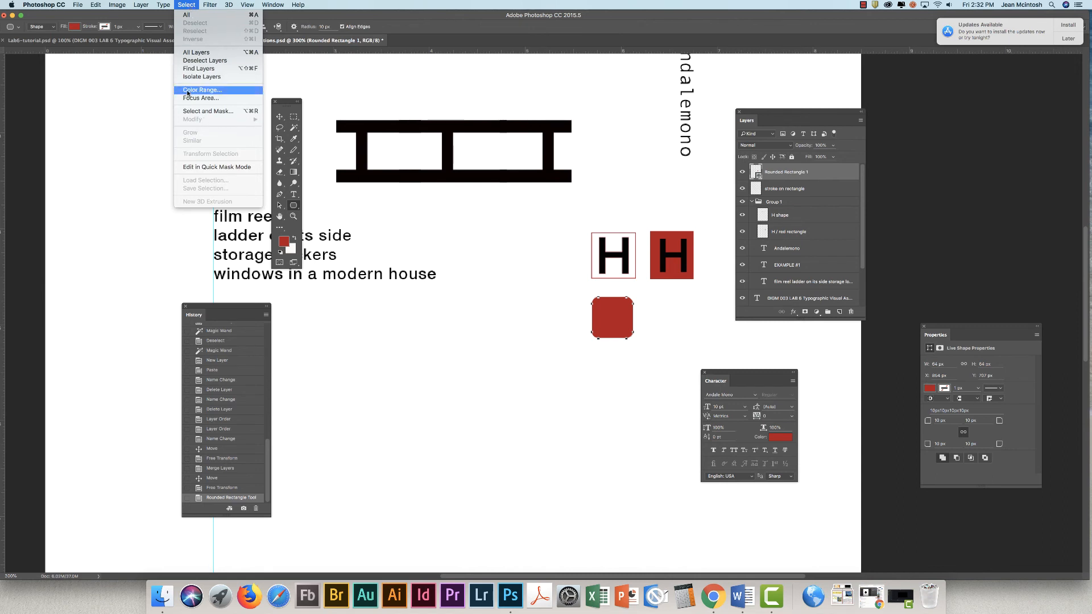
pyautogui.click(188, 5)
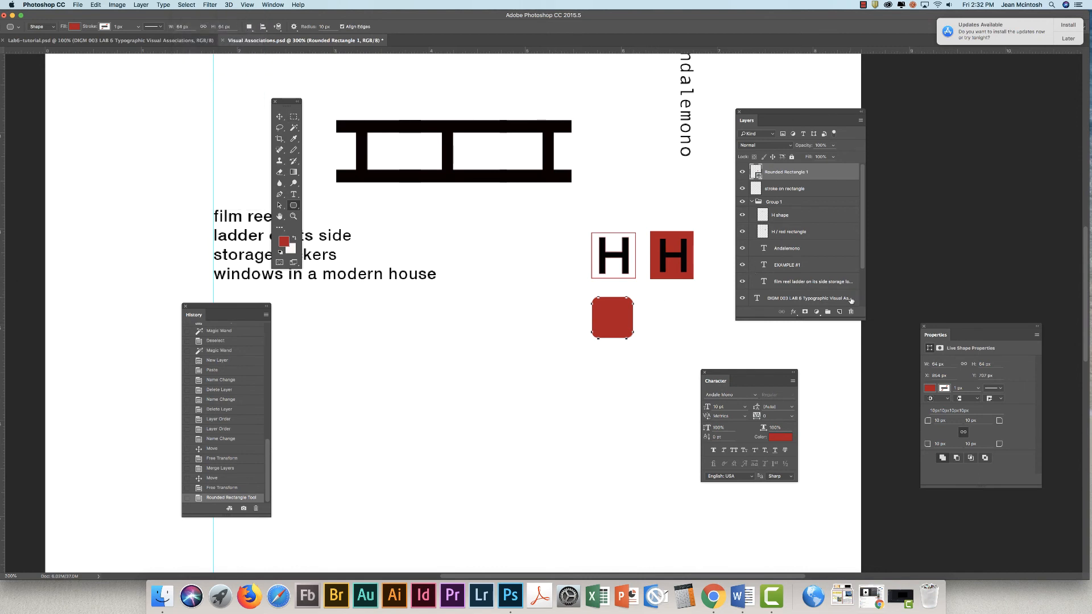
# Add a Bevel & Emboss effect to the red rounded rectangle, trying Outer Bevel and Inner Bevel before setting the style to Emboss.
pyautogui.click(794, 313)
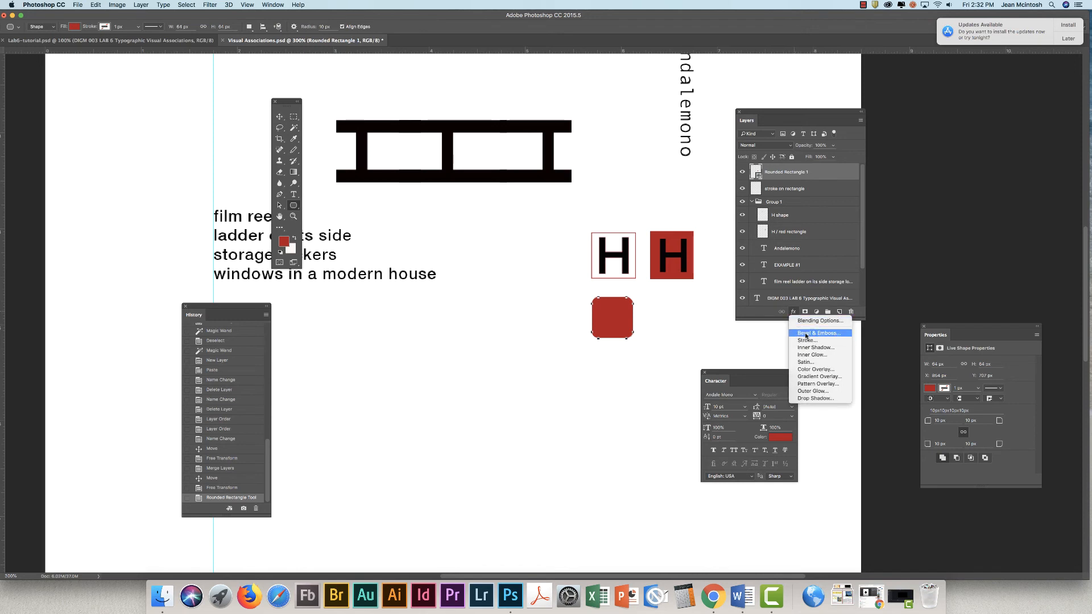
pyautogui.click(806, 334)
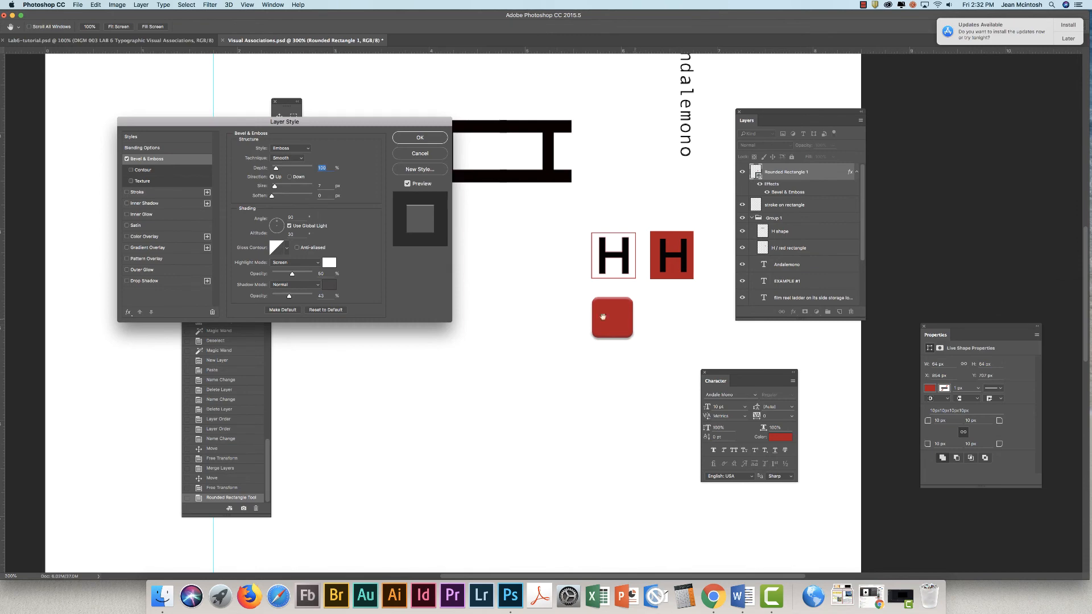
pyautogui.moveTo(325, 123); pyautogui.dragTo(433, 202)
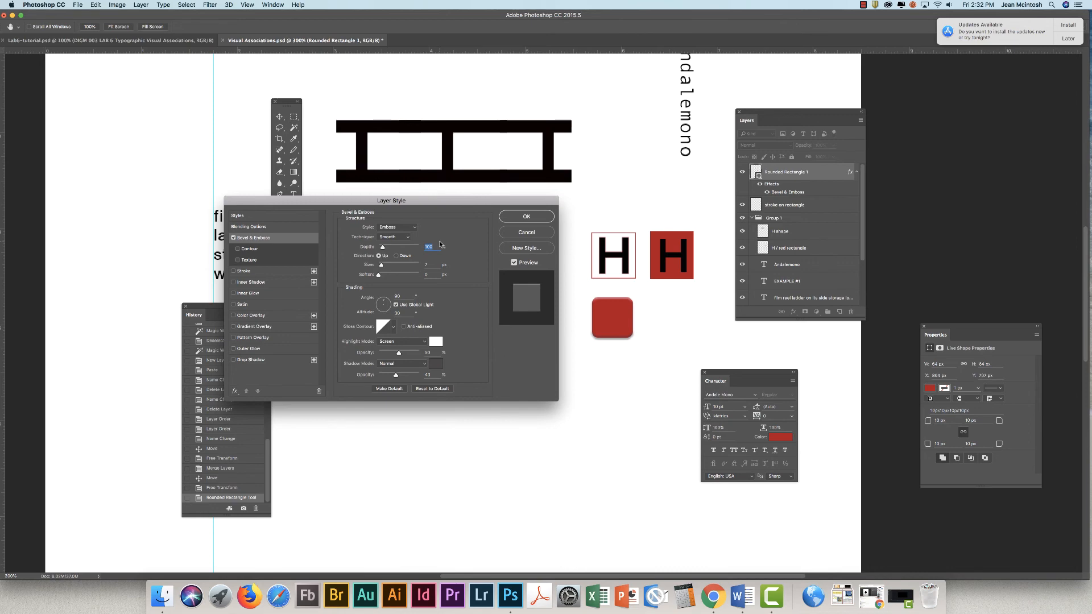
pyautogui.click(398, 228)
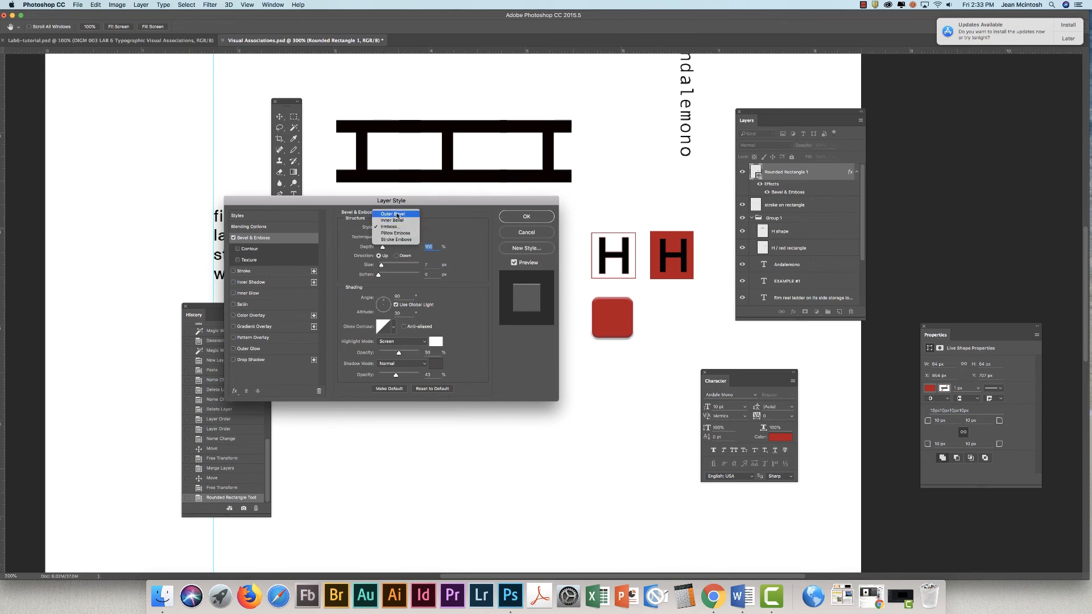
pyautogui.click(397, 215)
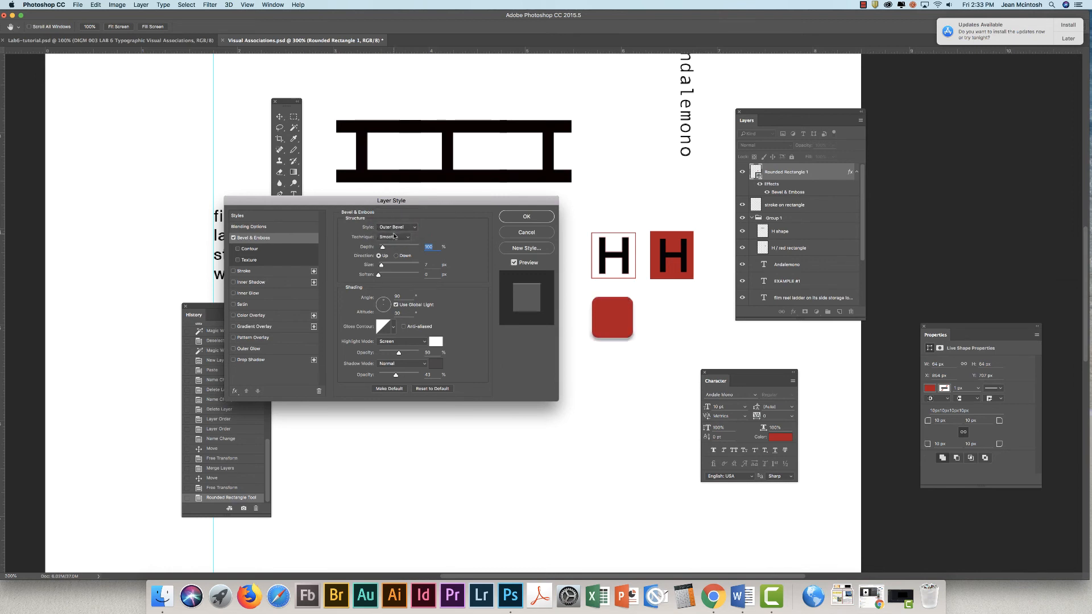
pyautogui.click(397, 228)
pyautogui.click(397, 237)
pyautogui.click(396, 227)
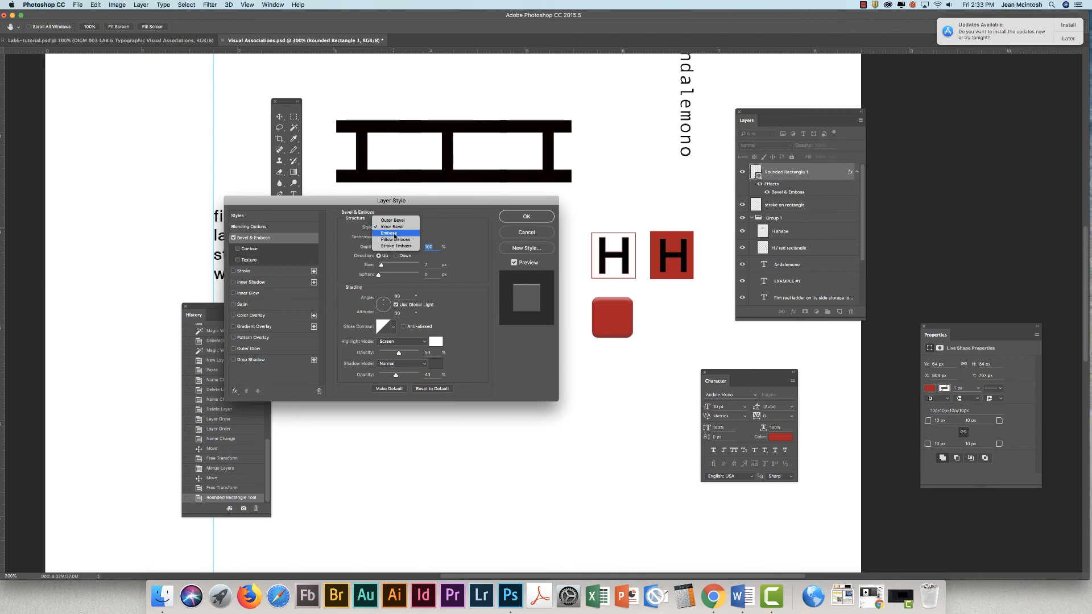
pyautogui.click(393, 234)
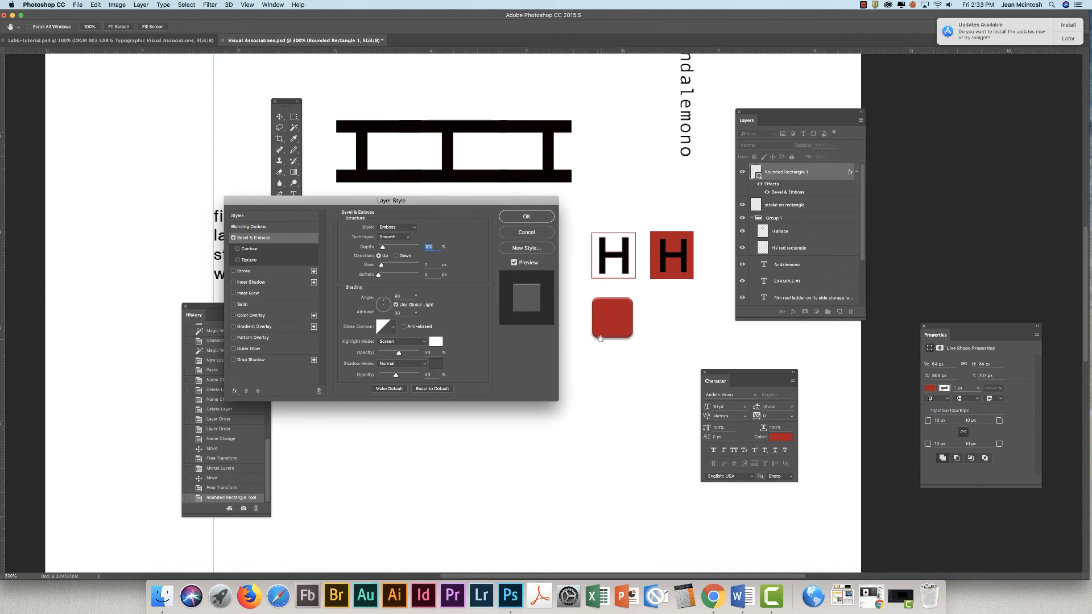
# Change the bevel's shadow color to a light gray.
pyautogui.click(436, 364)
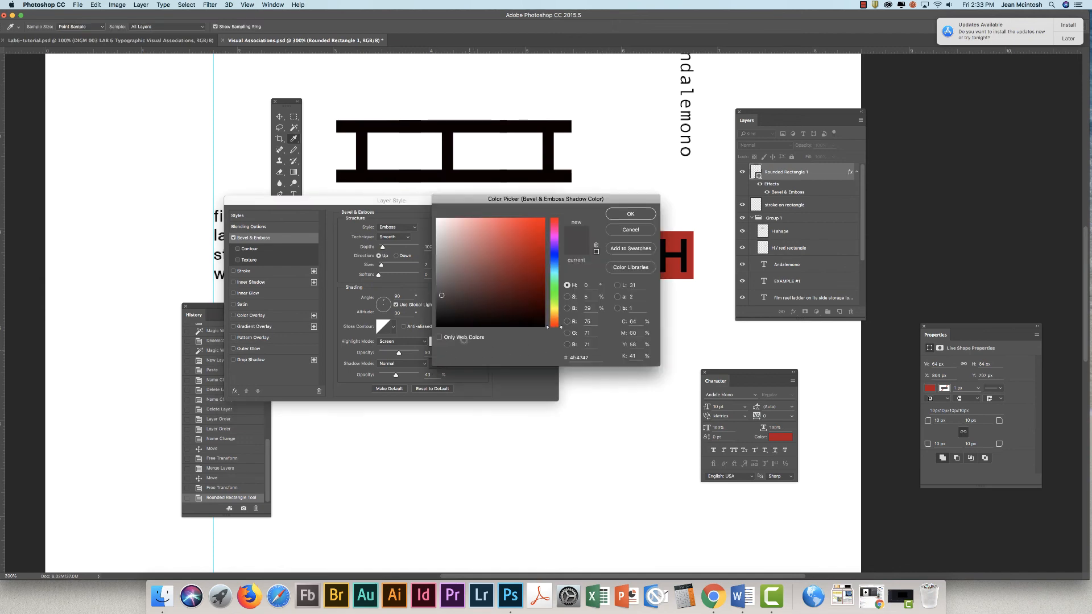
pyautogui.click(439, 247)
pyautogui.click(629, 214)
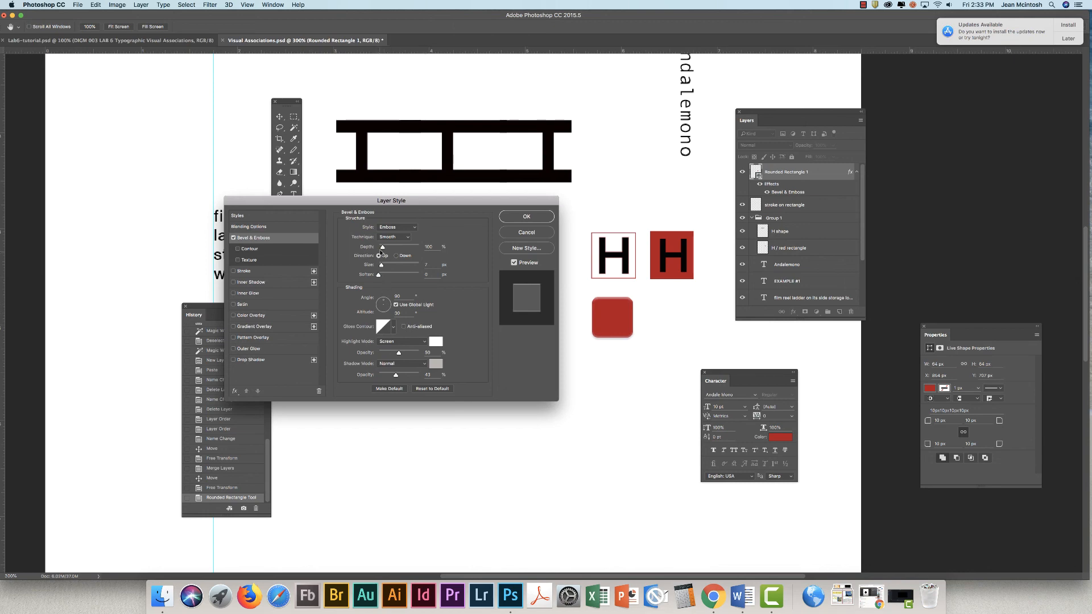
# Try several gloss contour presets on the rounded rectangle's bevel, settle on the stepped contour and apply the layer style.
pyautogui.click(394, 329)
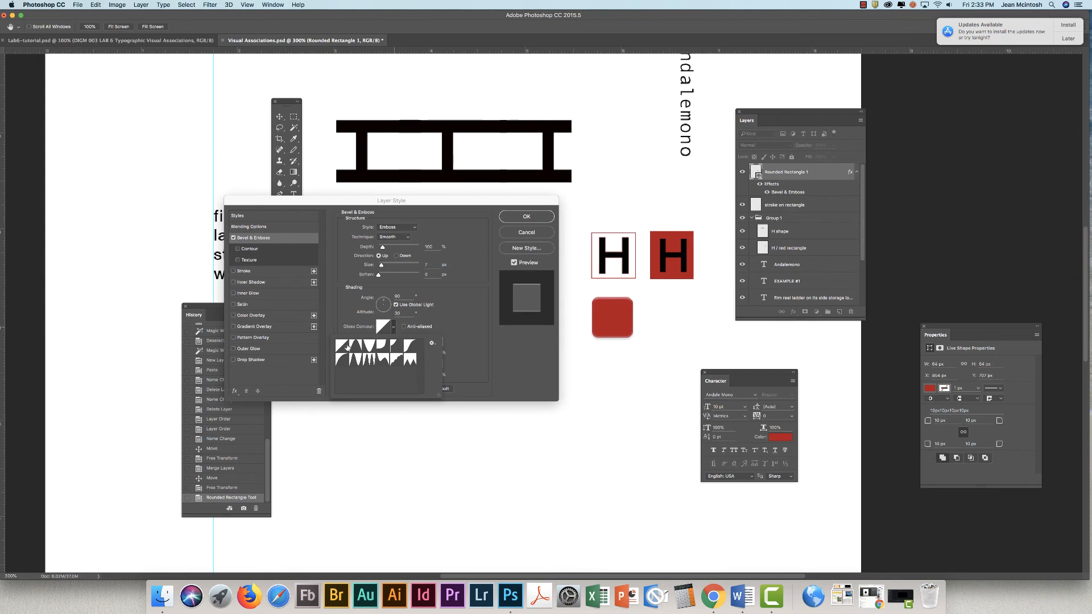
pyautogui.click(369, 346)
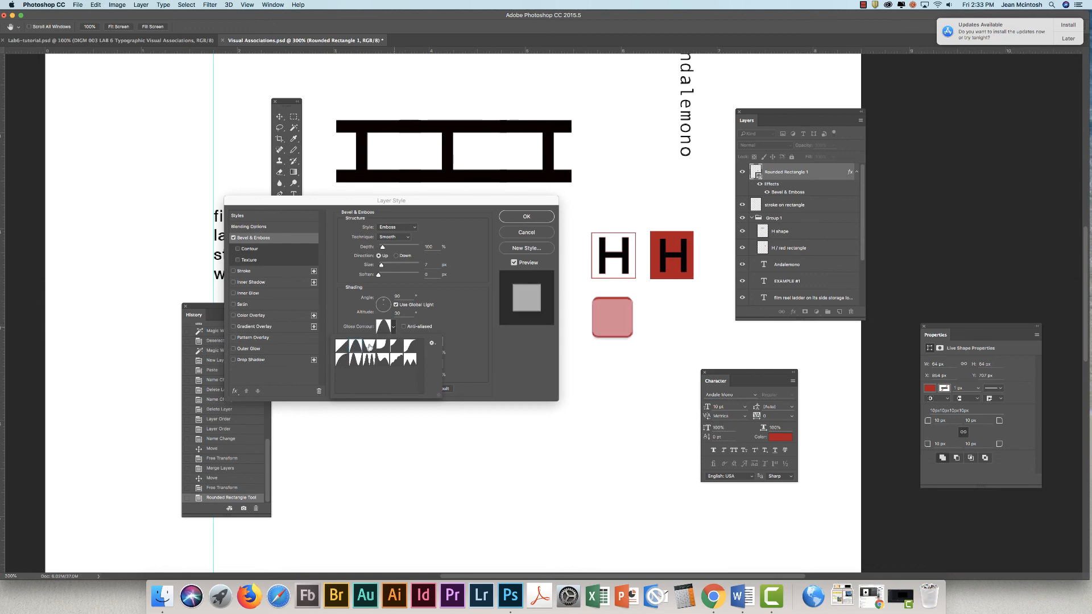
pyautogui.click(369, 347)
pyautogui.click(382, 347)
pyautogui.click(396, 347)
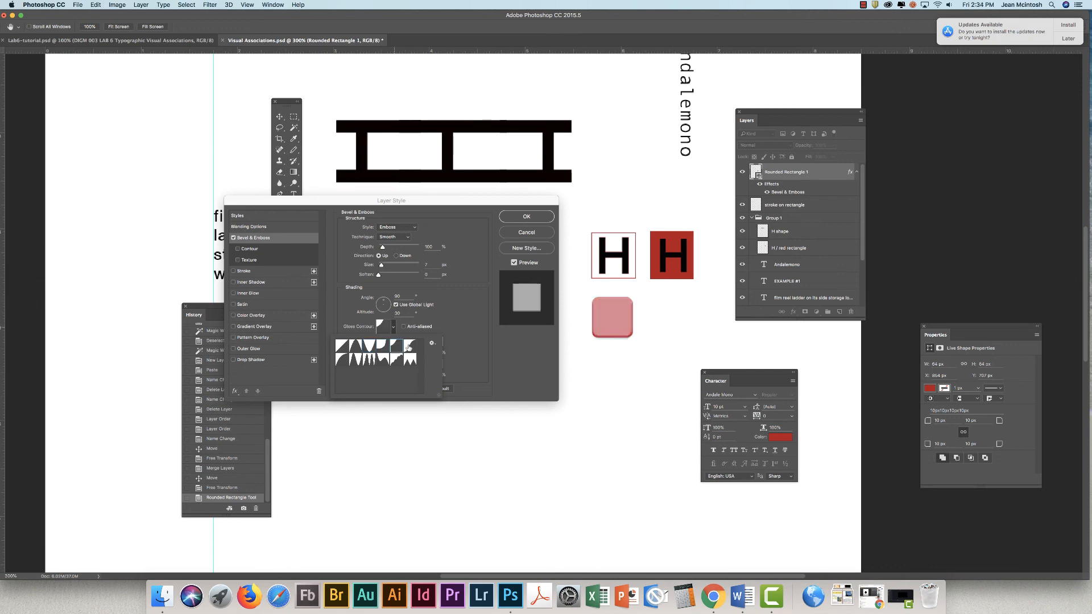
pyautogui.click(408, 347)
pyautogui.click(409, 360)
pyautogui.click(396, 360)
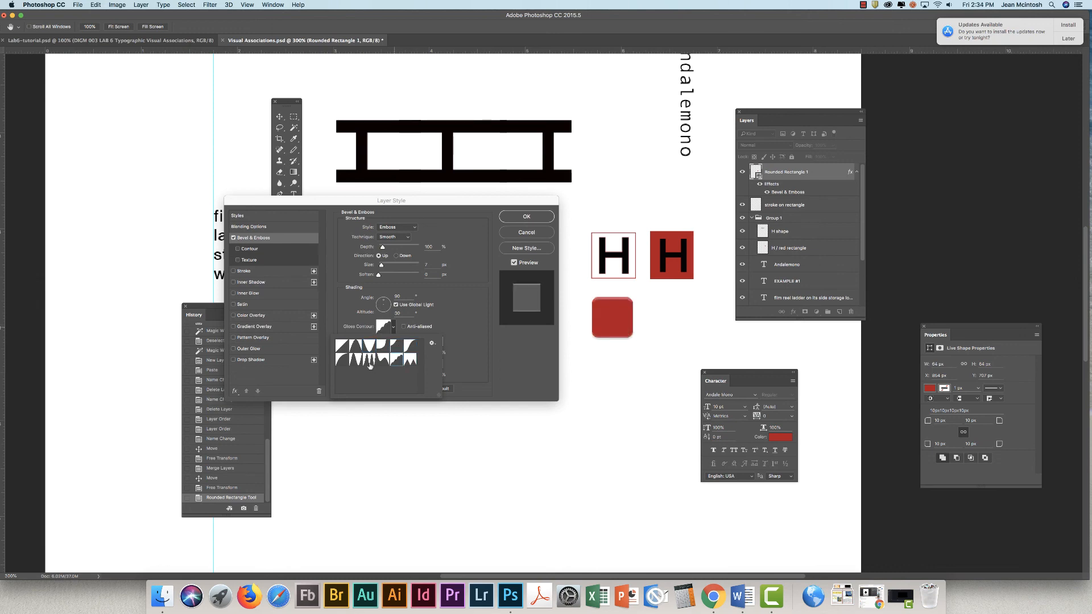
pyautogui.click(371, 360)
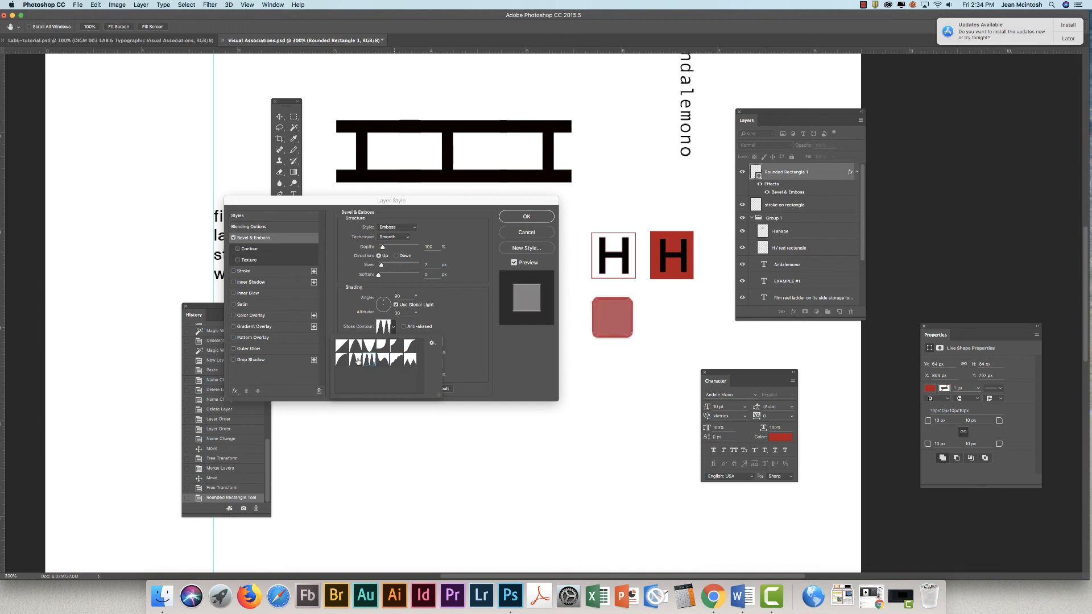
pyautogui.click(347, 360)
pyautogui.click(348, 360)
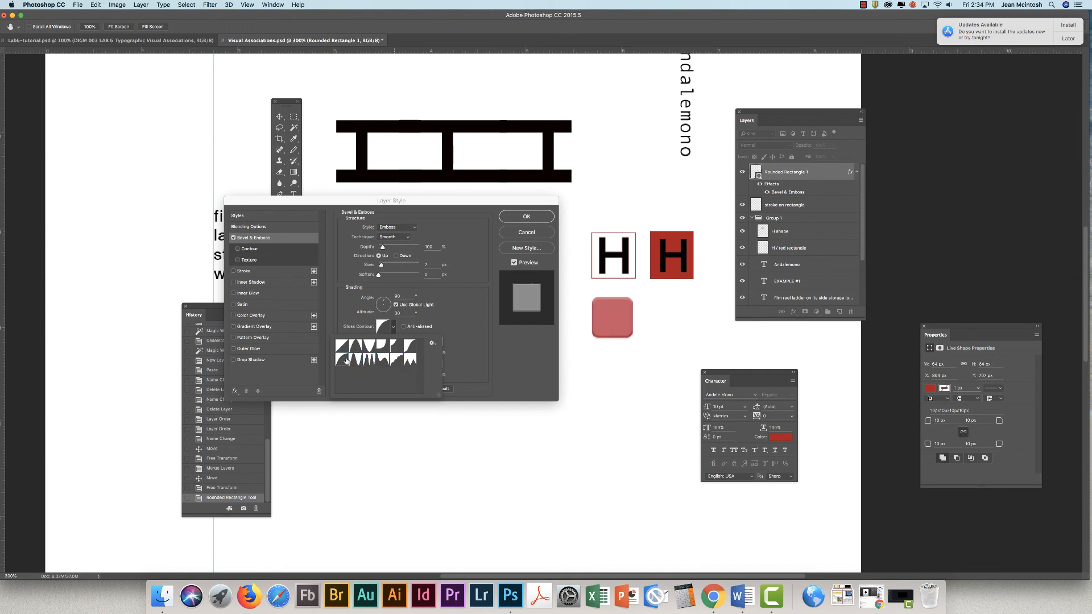
pyautogui.click(366, 360)
pyautogui.click(365, 348)
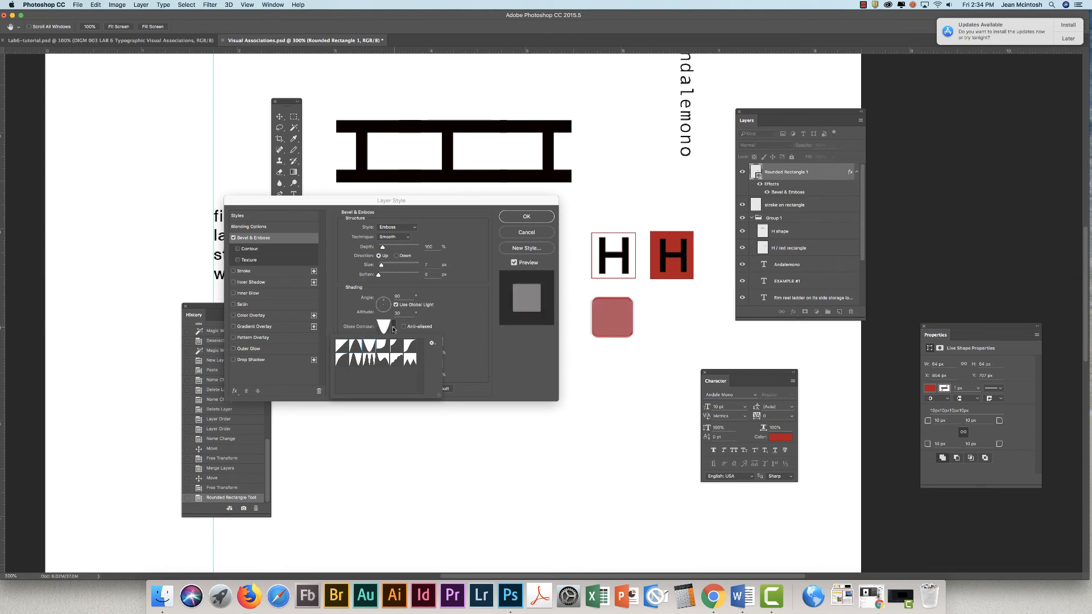
pyautogui.click(405, 346)
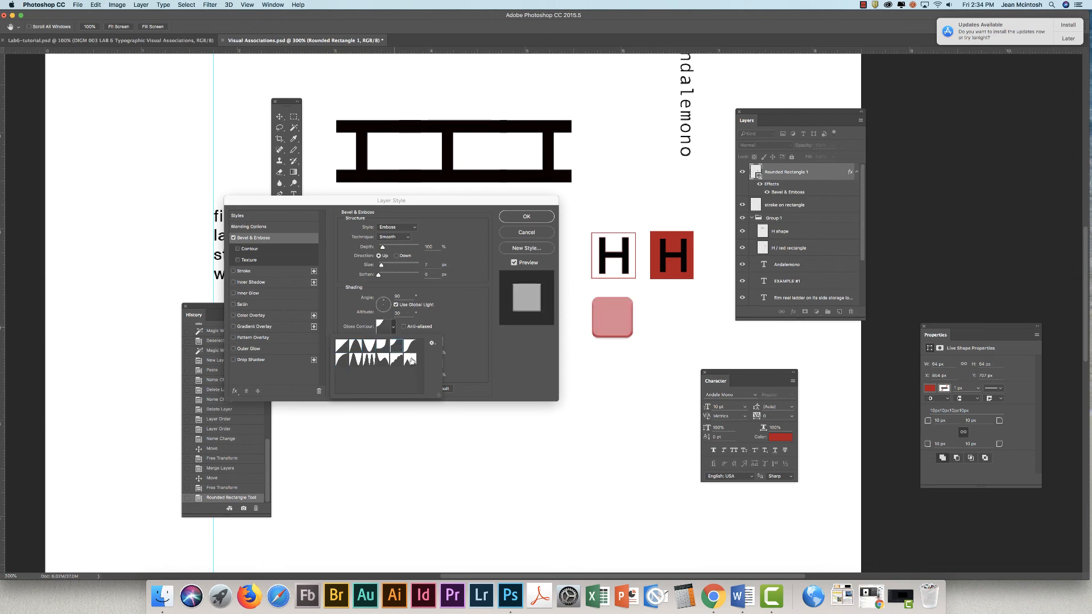
pyautogui.click(398, 362)
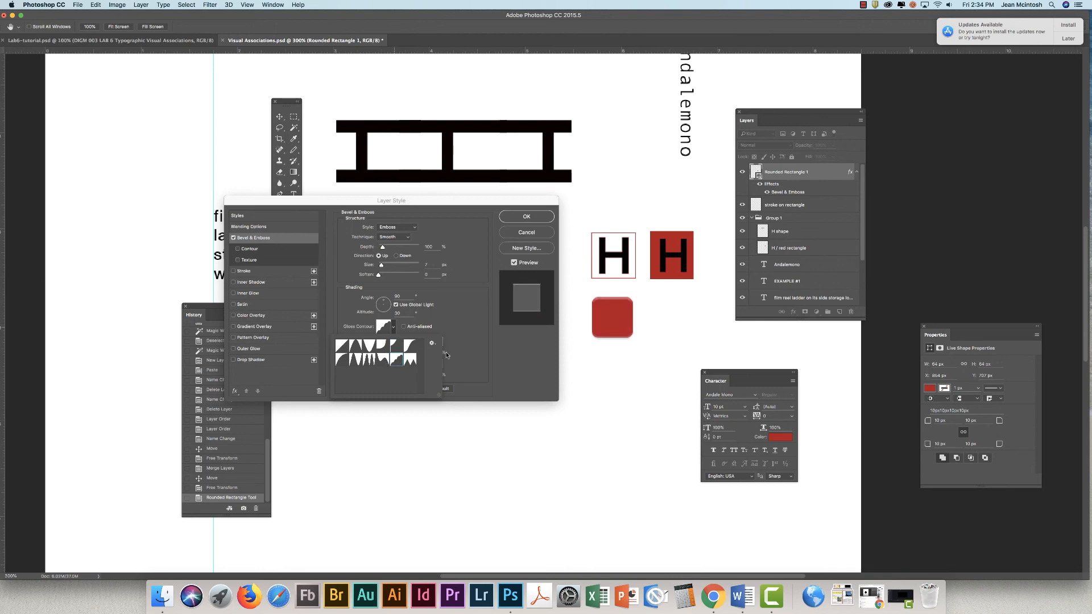
pyautogui.click(522, 218)
pyautogui.click(522, 218)
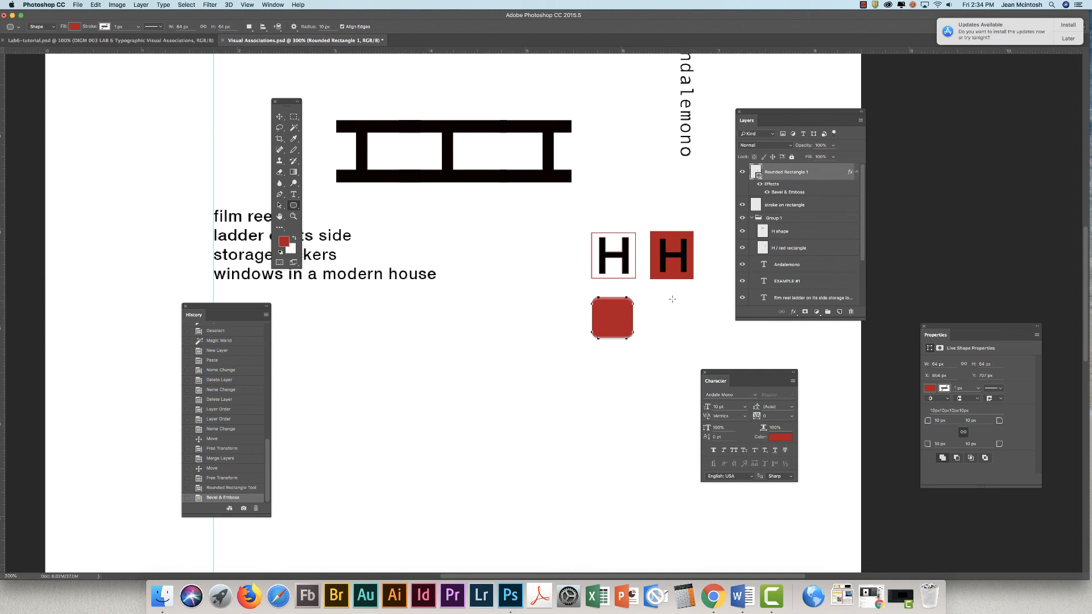
# Delete the embossed red rounded rectangle layer.
pyautogui.scroll(3, 626, 312)
pyautogui.press('v')
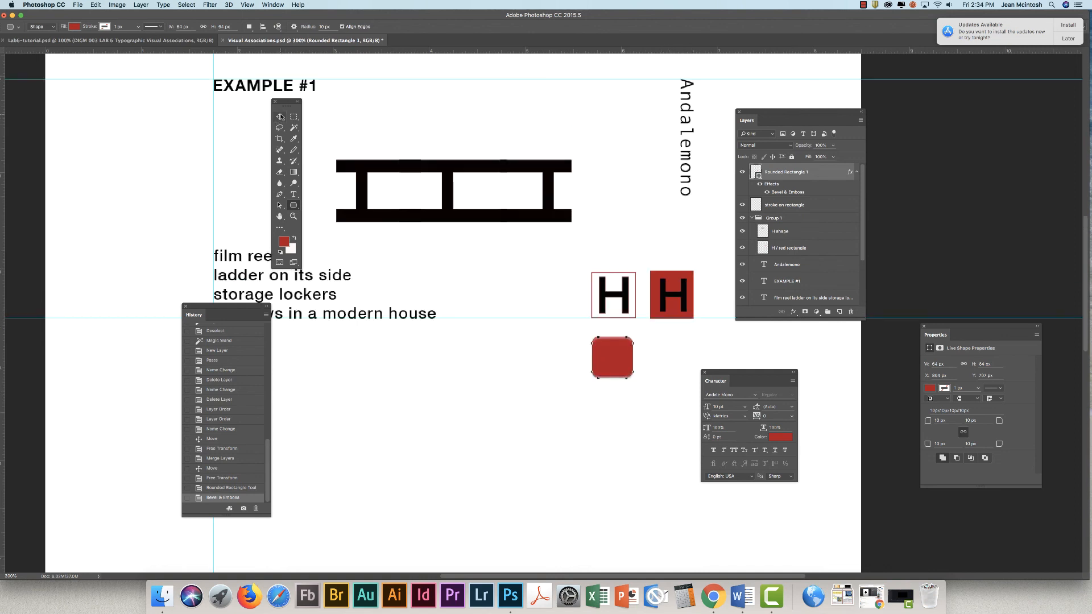
pyautogui.click(651, 341)
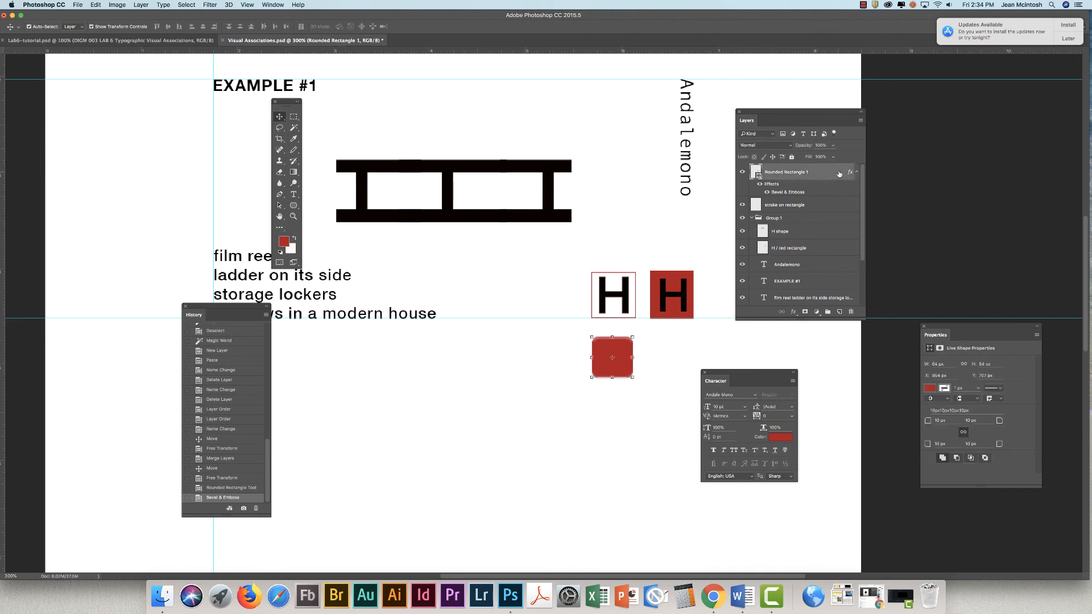
pyautogui.moveTo(819, 178); pyautogui.dragTo(852, 312)
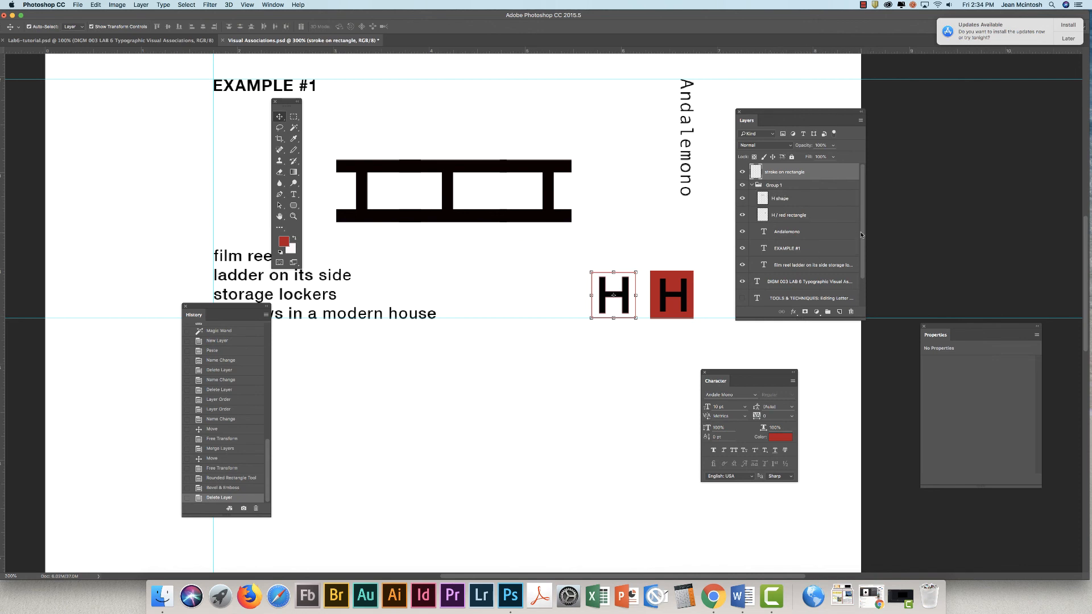
# Hide the H / red rectangle layer in Group 1.
pyautogui.scroll(-1, 862, 235)
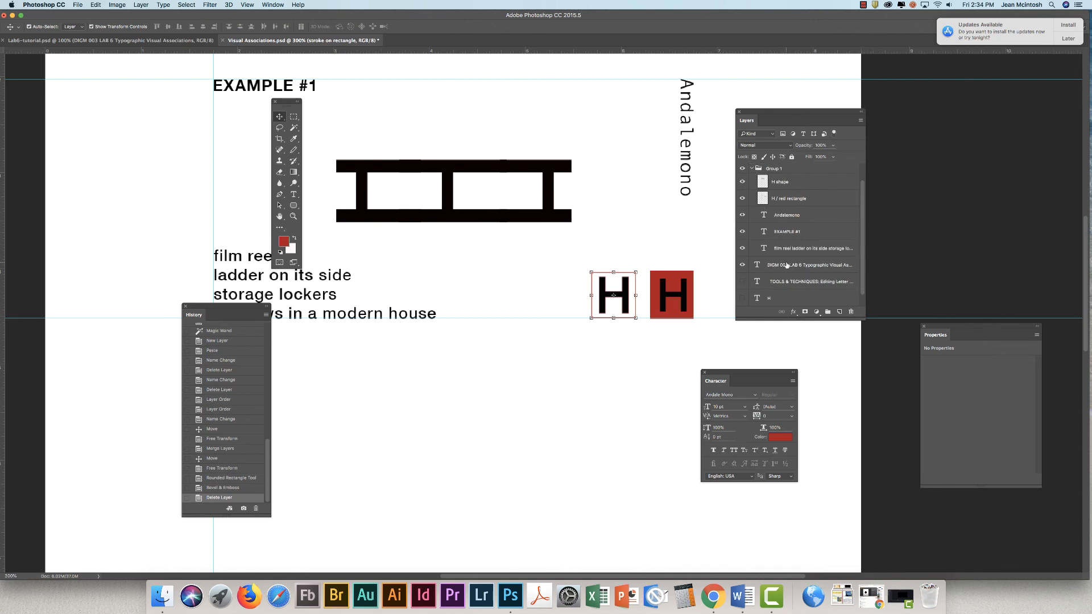
pyautogui.click(742, 199)
pyautogui.click(743, 198)
pyautogui.click(753, 200)
pyautogui.click(743, 199)
pyautogui.scroll(1, 862, 233)
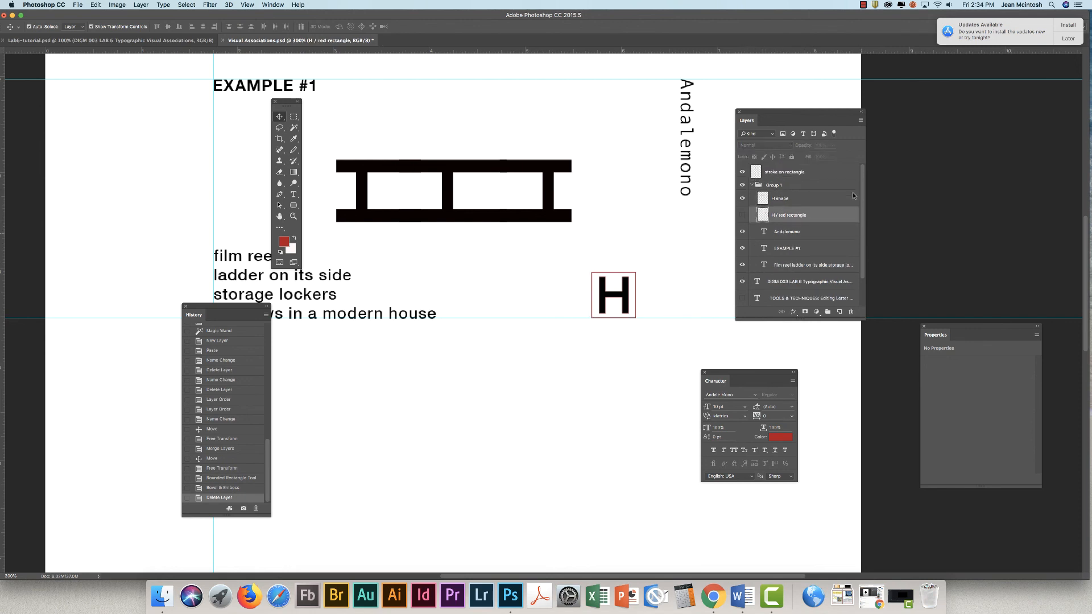
# Move the stroke on rectangle layer's outlined H into the place of the hidden red H square, beneath the vertical Andalemono label, and deselect it.
pyautogui.click(793, 173)
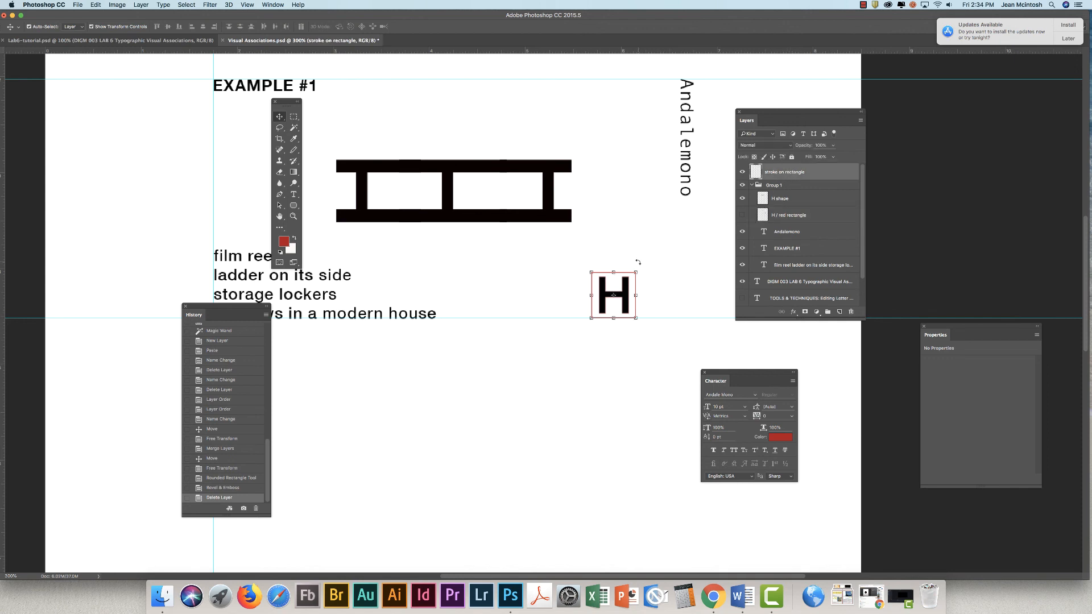
pyautogui.moveTo(626, 296); pyautogui.dragTo(683, 295)
pyautogui.click(659, 240)
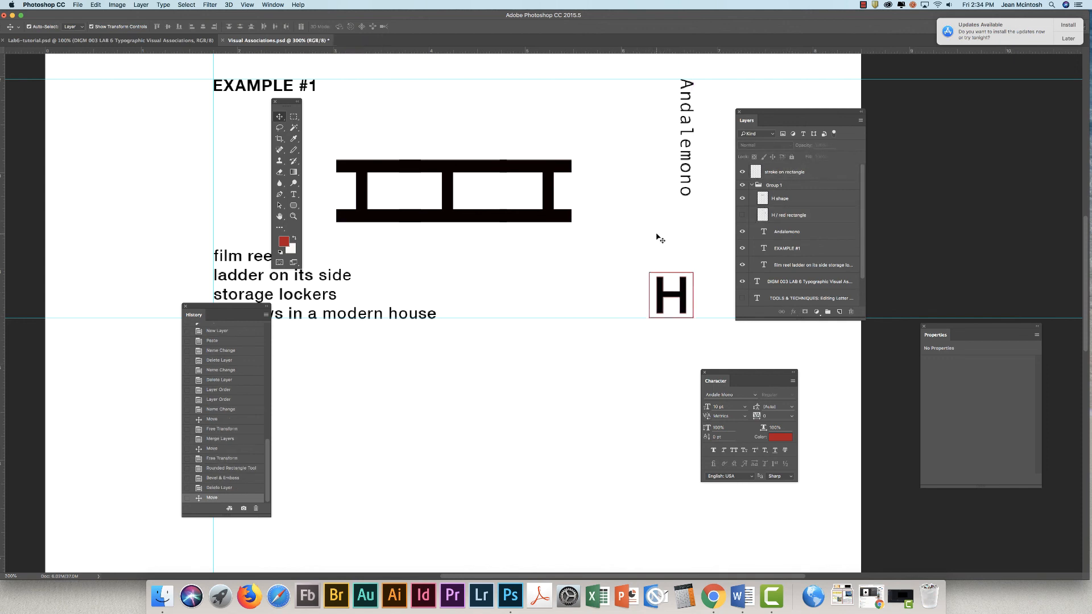
pyautogui.press('super+minus')
pyautogui.press('super+minus')
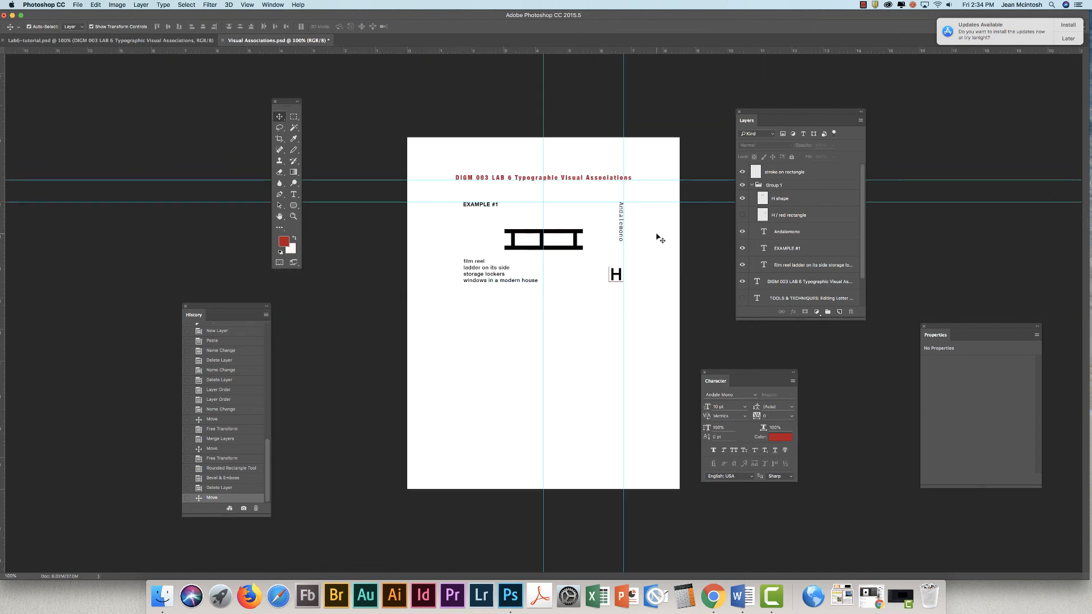